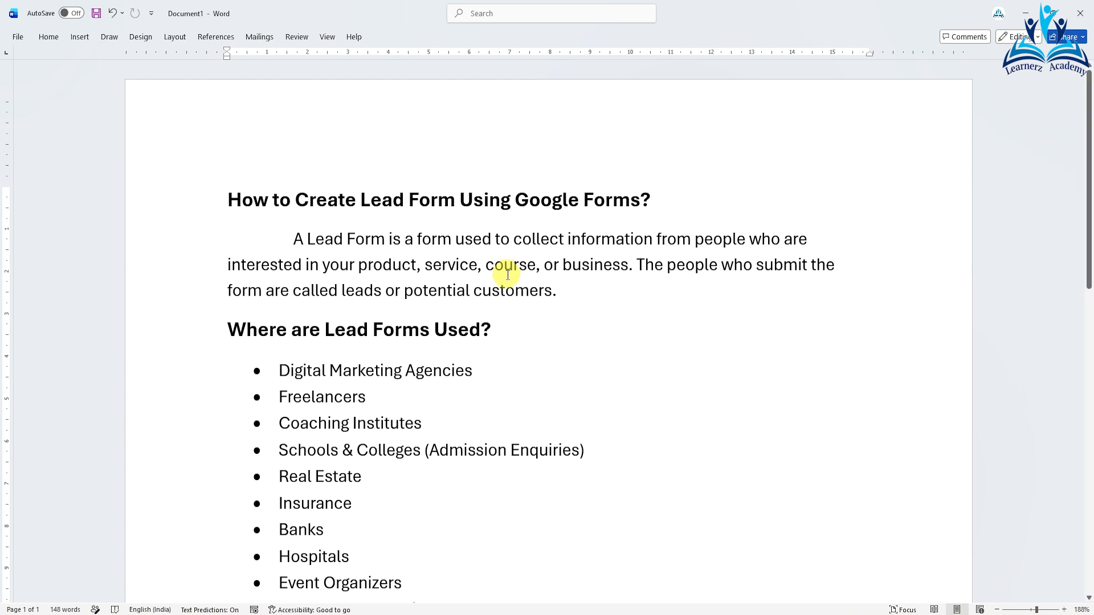
Read through the lead form notes, covering where the forms are used, the information collected and the comparison with registration forms.
scroll(507, 273, down, 2)
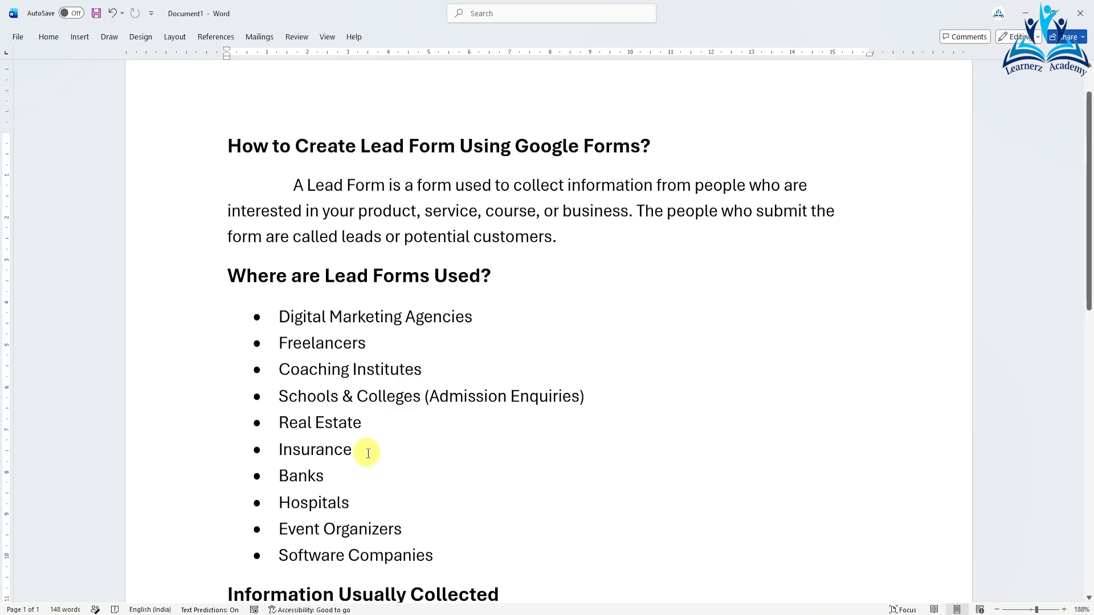
scroll(368, 451, down, 1)
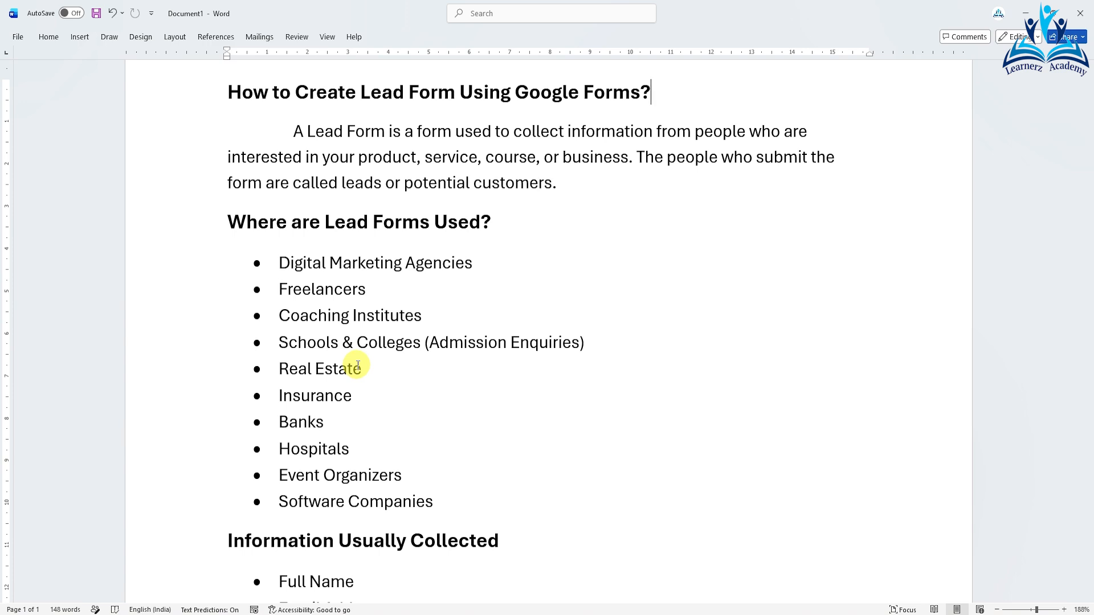
scroll(358, 365, down, 1)
scroll(358, 365, down, 2)
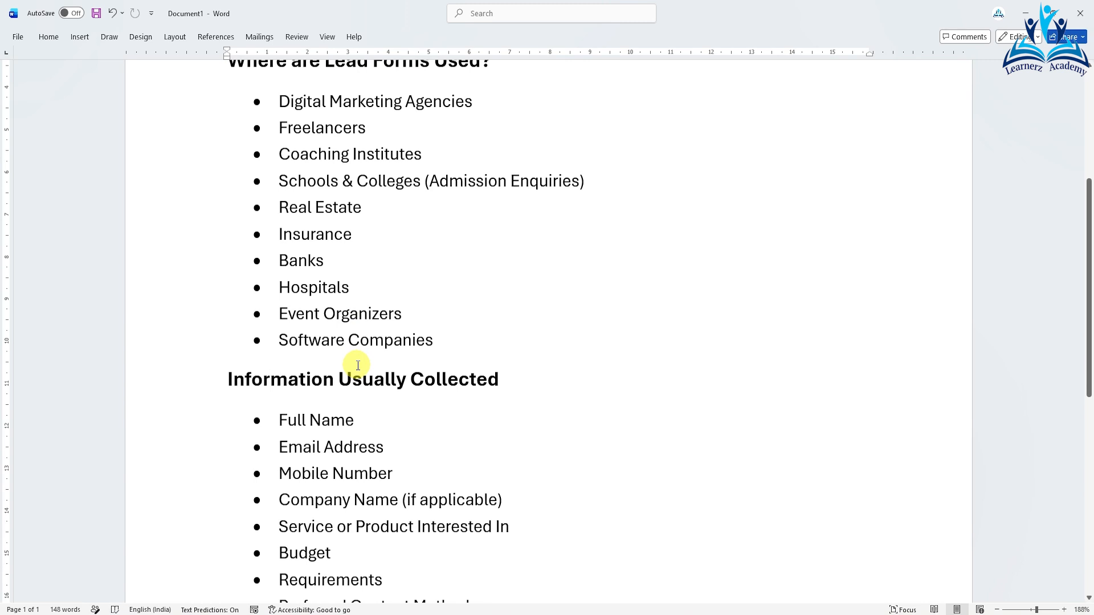
scroll(358, 366, down, 2)
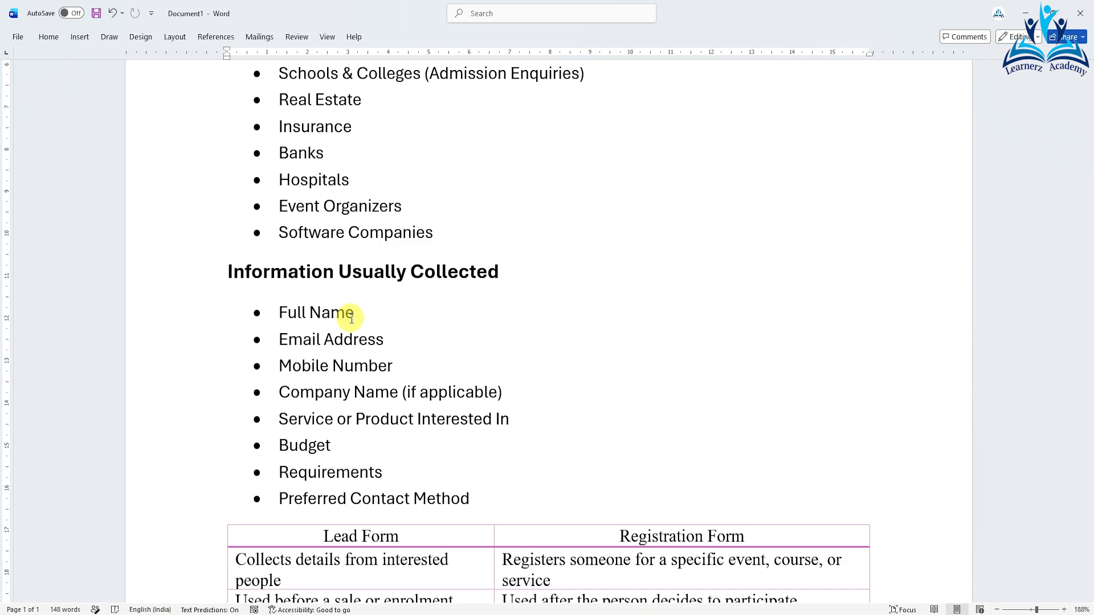
scroll(351, 319, down, 4)
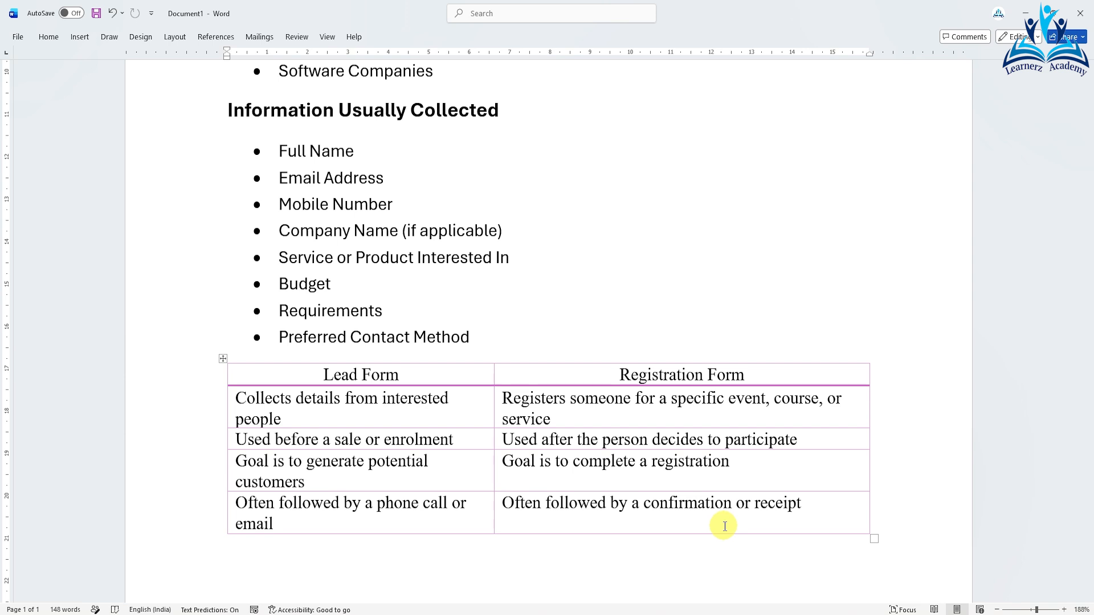
Switch to the Website Development Inquiry Form in Google Forms and examine the Contact Information section heading and its questions.
click(753, 606)
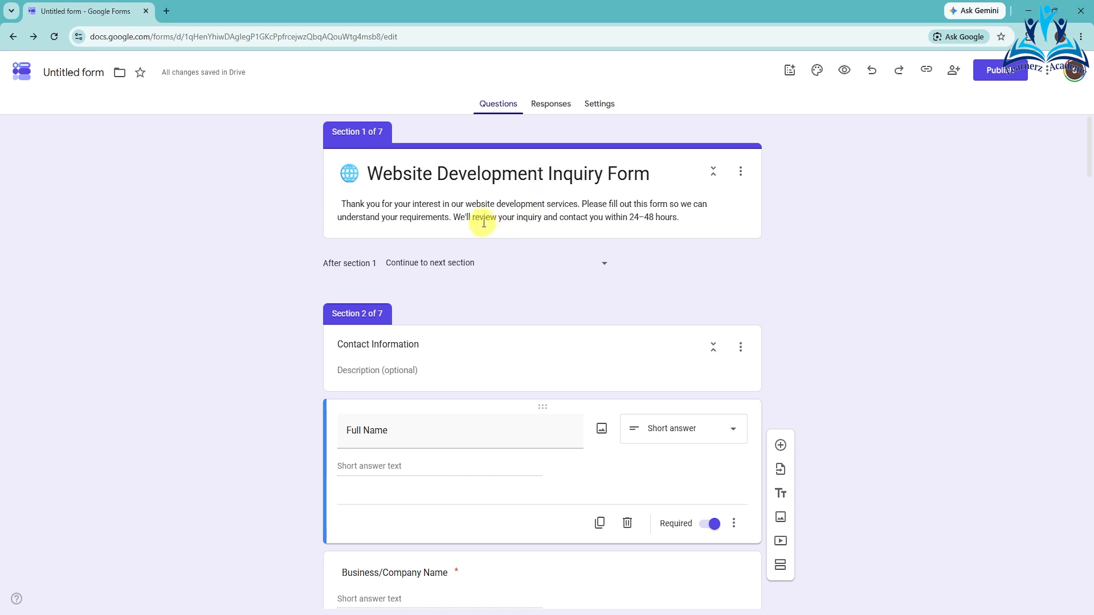
scroll(490, 215, down, 2)
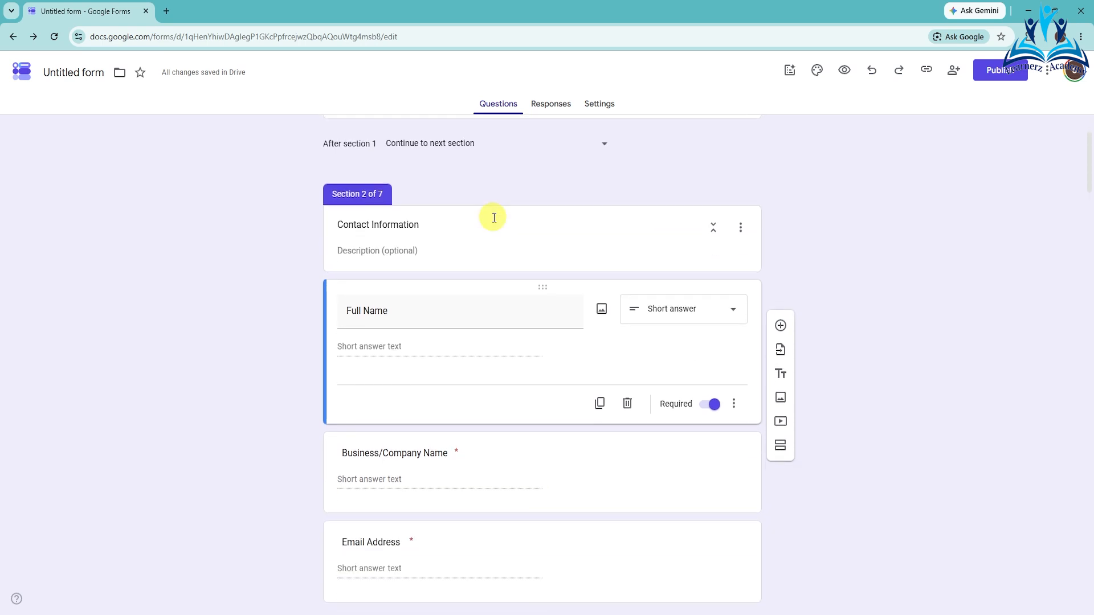
click(336, 223)
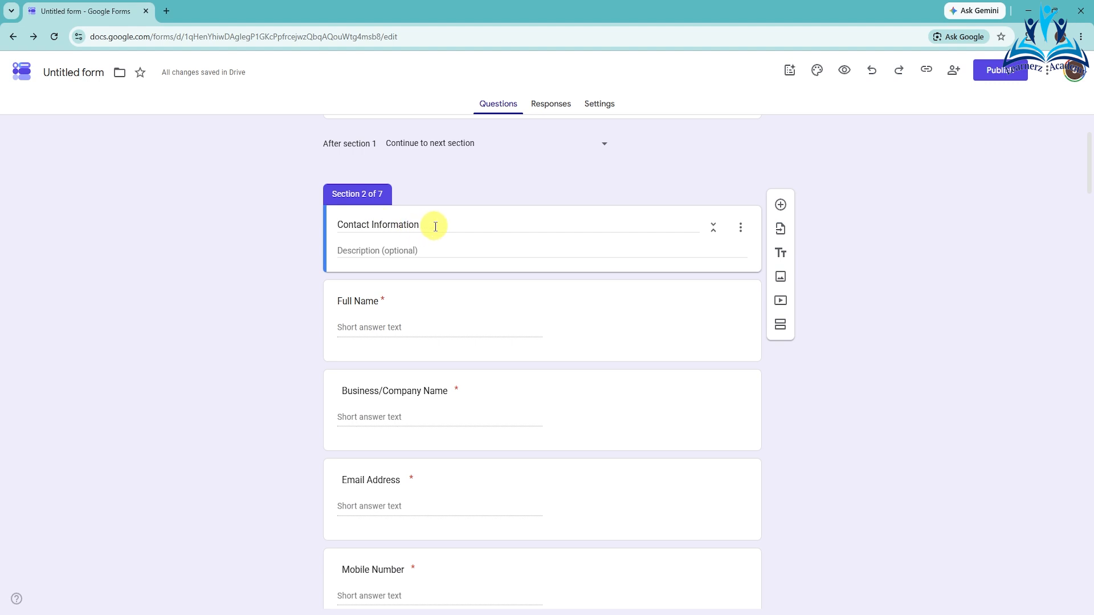
drag(434, 225, 340, 222)
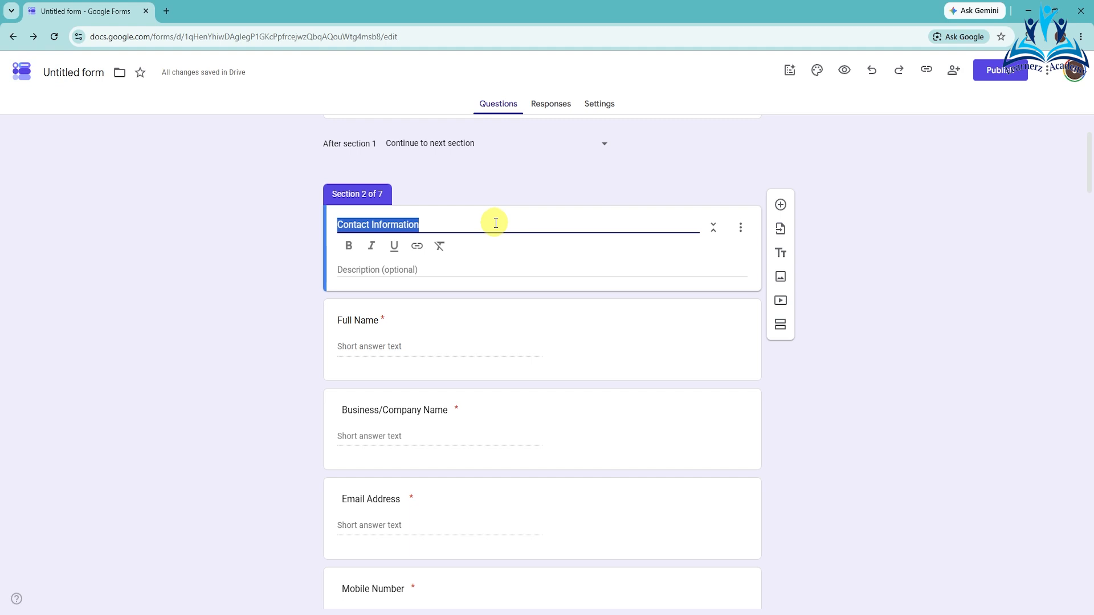
scroll(496, 223, down, 1)
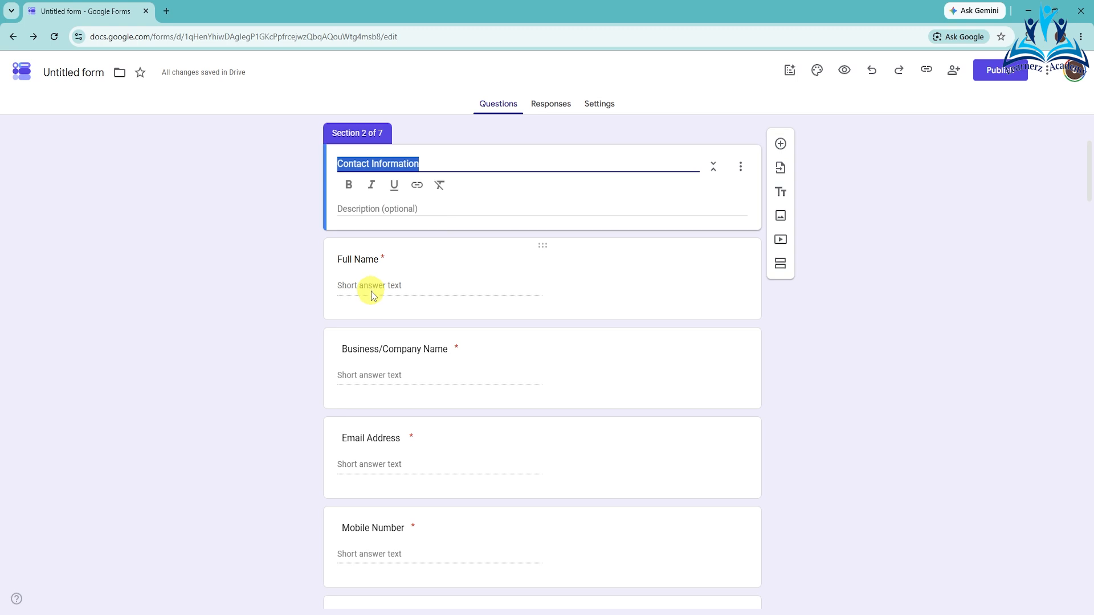
scroll(371, 292, down, 2)
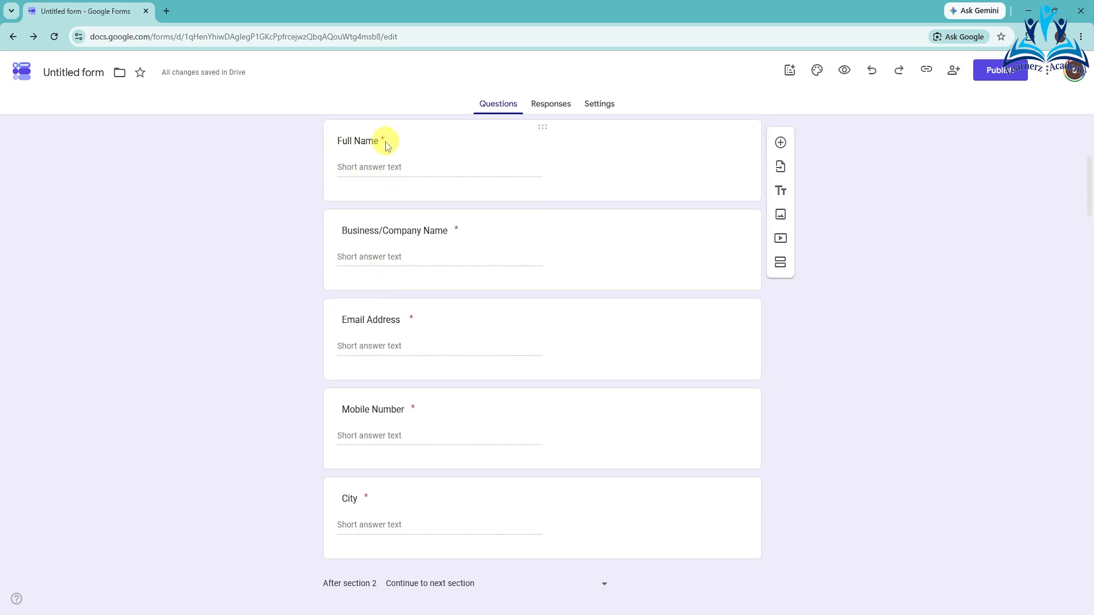
Select the Full Name question and check its Required setting.
click(505, 158)
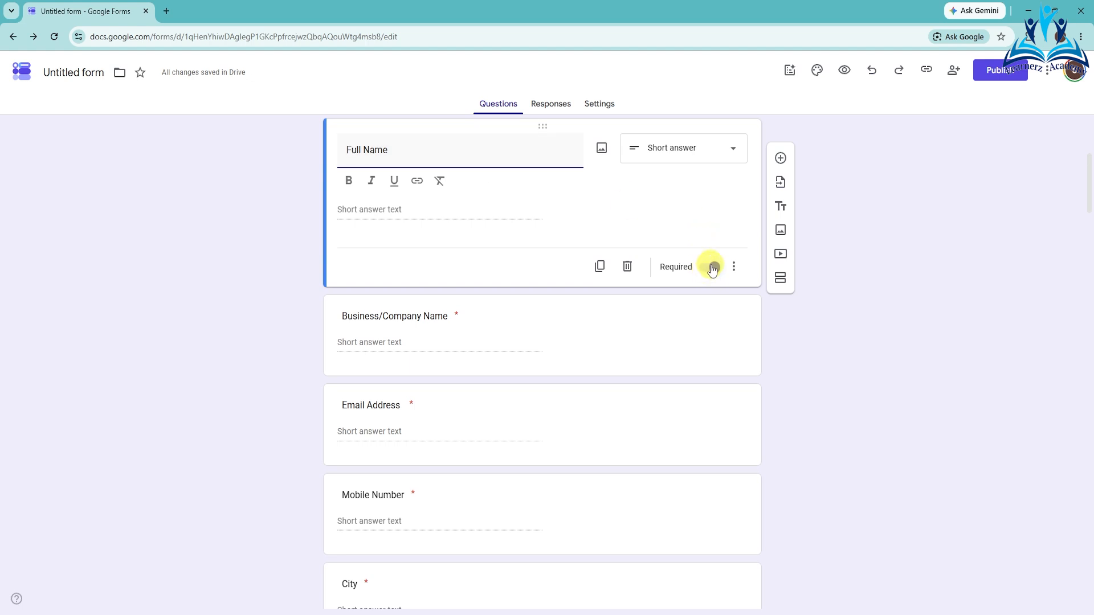
click(712, 268)
scroll(711, 264, down, 2)
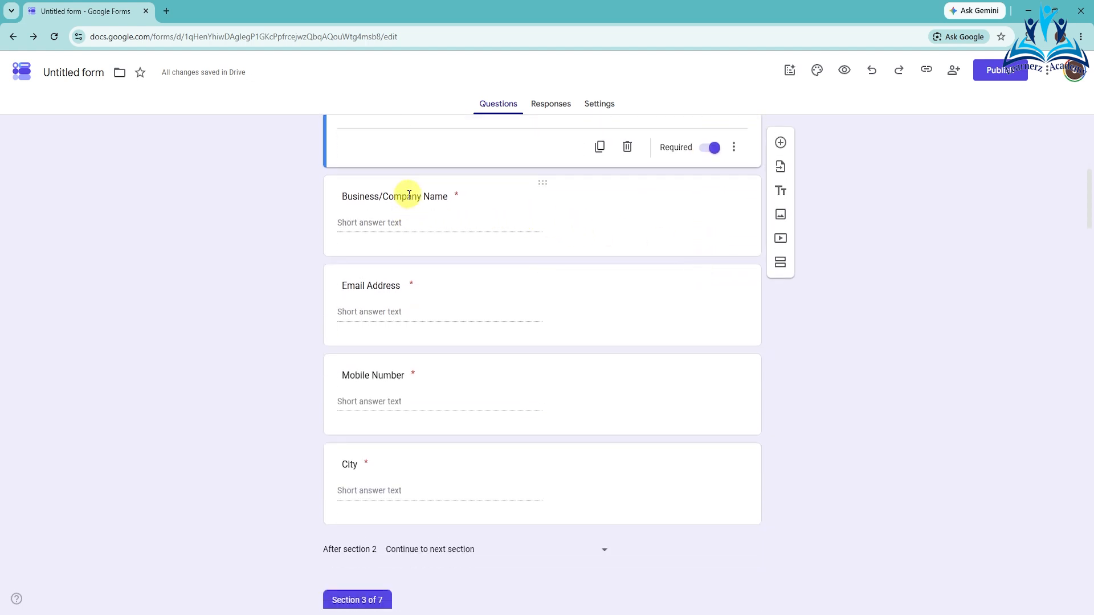
Make the Business/Company Name question optional by turning off its Required setting.
click(409, 196)
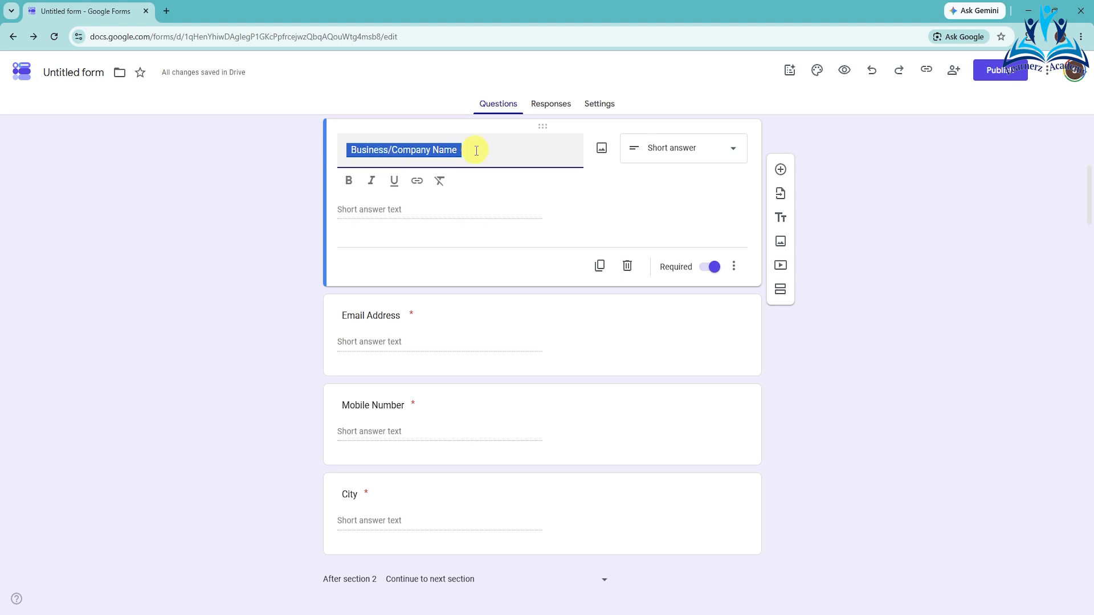
scroll(471, 332, down, 1)
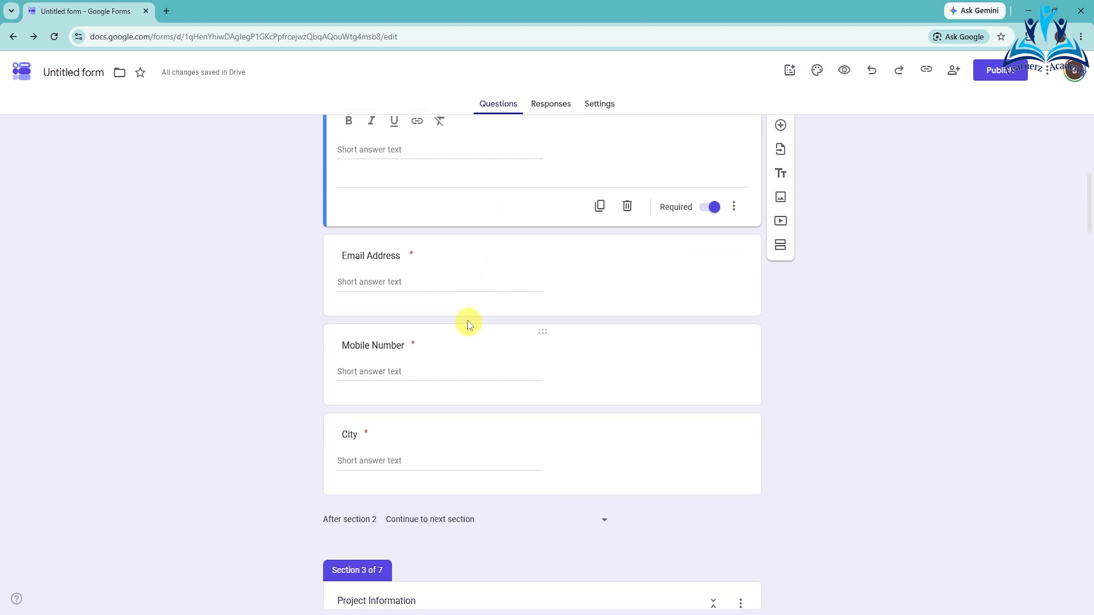
click(713, 208)
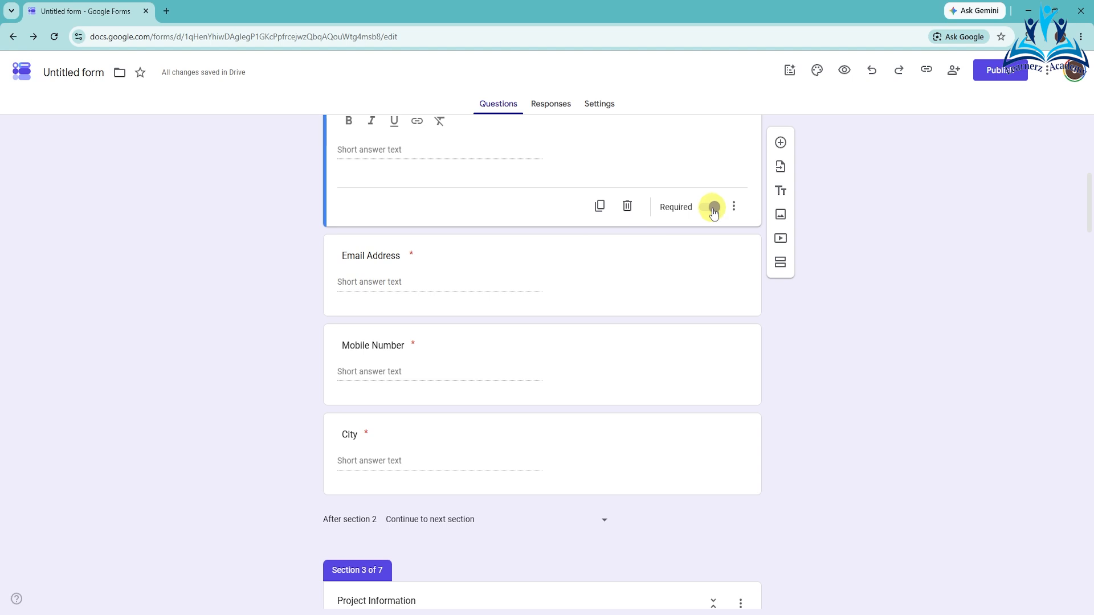
click(714, 210)
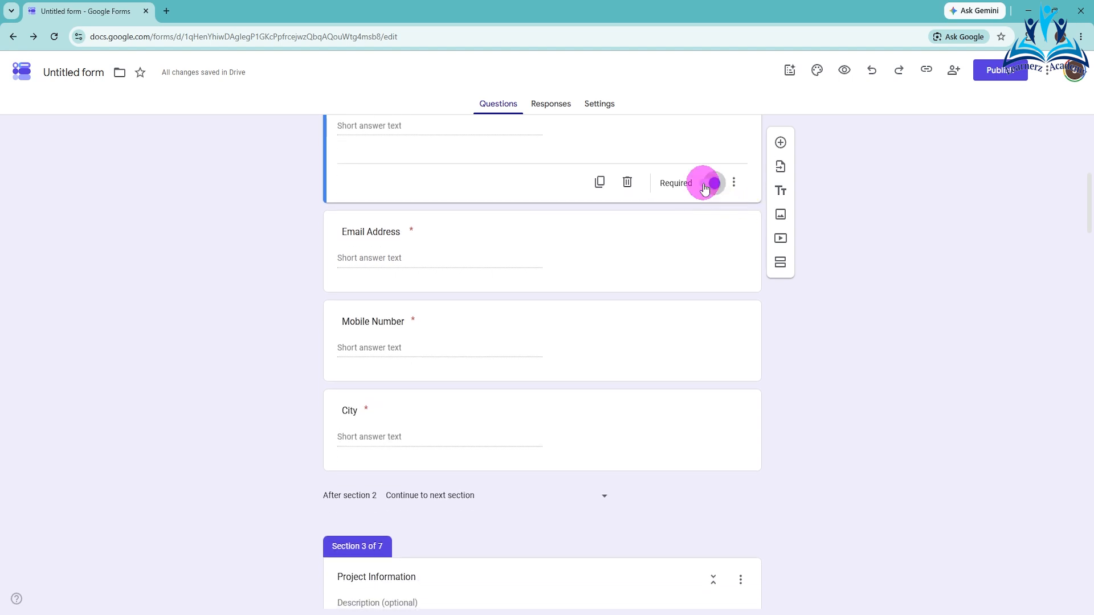
click(706, 184)
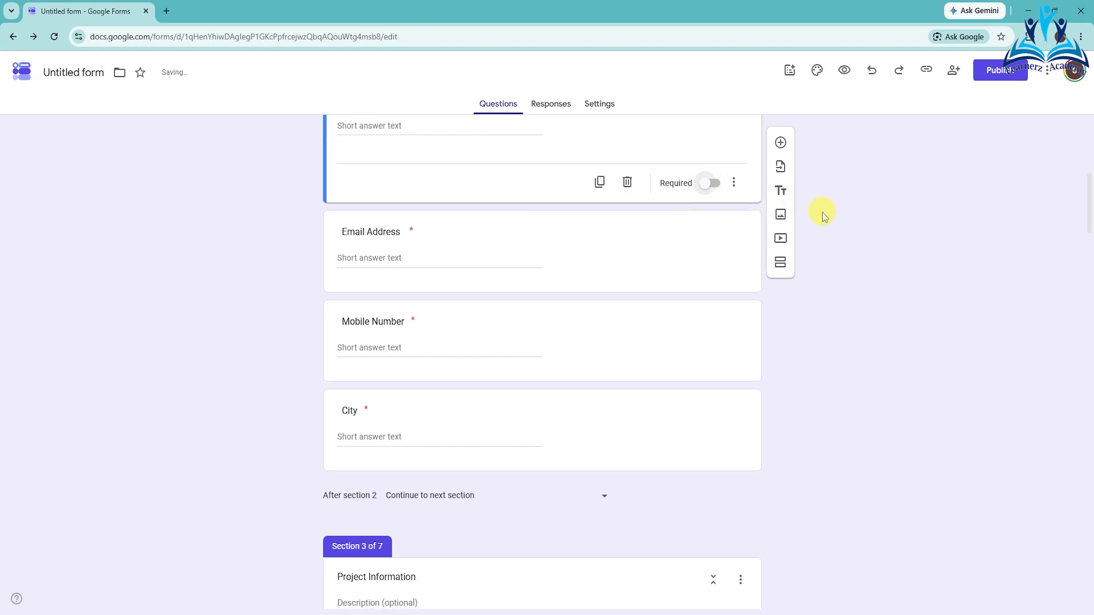
Review the Contact Information questions from Full Name through Email Address, Mobile Number and City.
scroll(822, 212, up, 2)
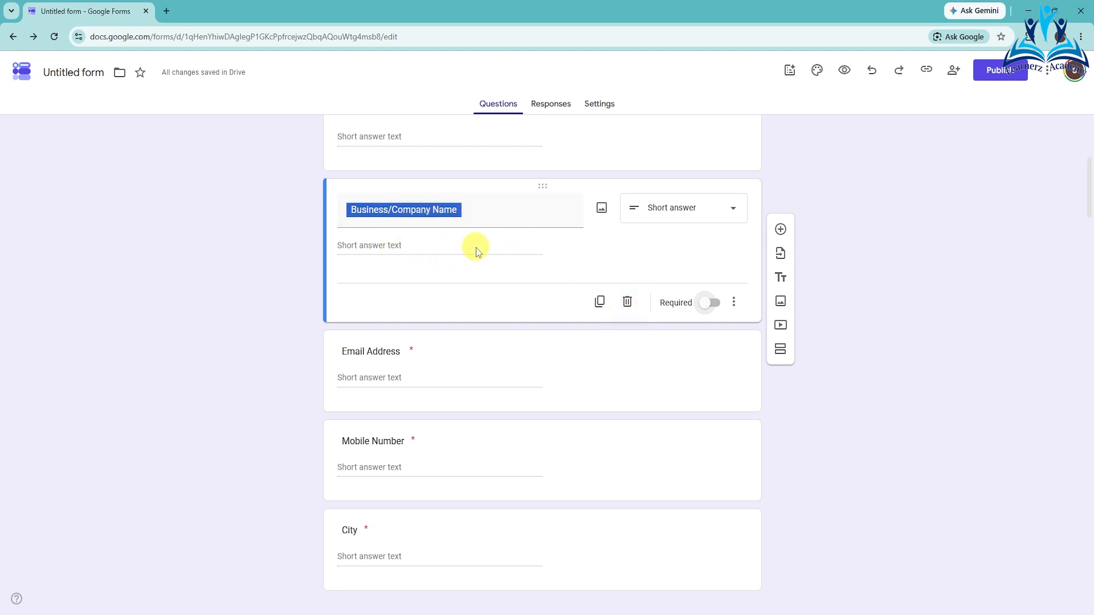
scroll(456, 246, down, 2)
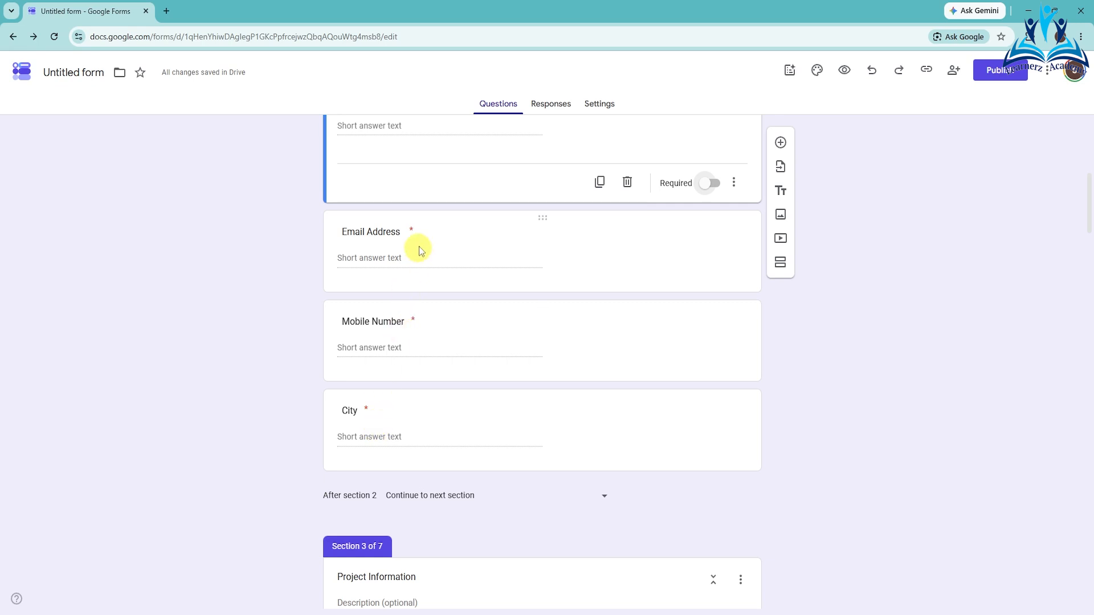
scroll(430, 293, up, 6)
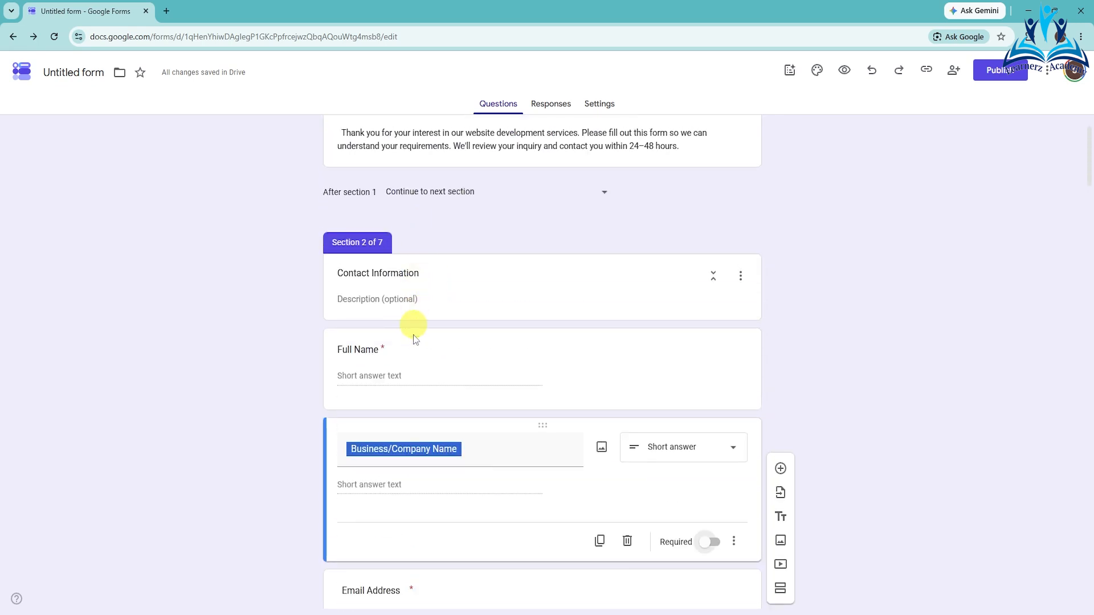
scroll(421, 320, down, 2)
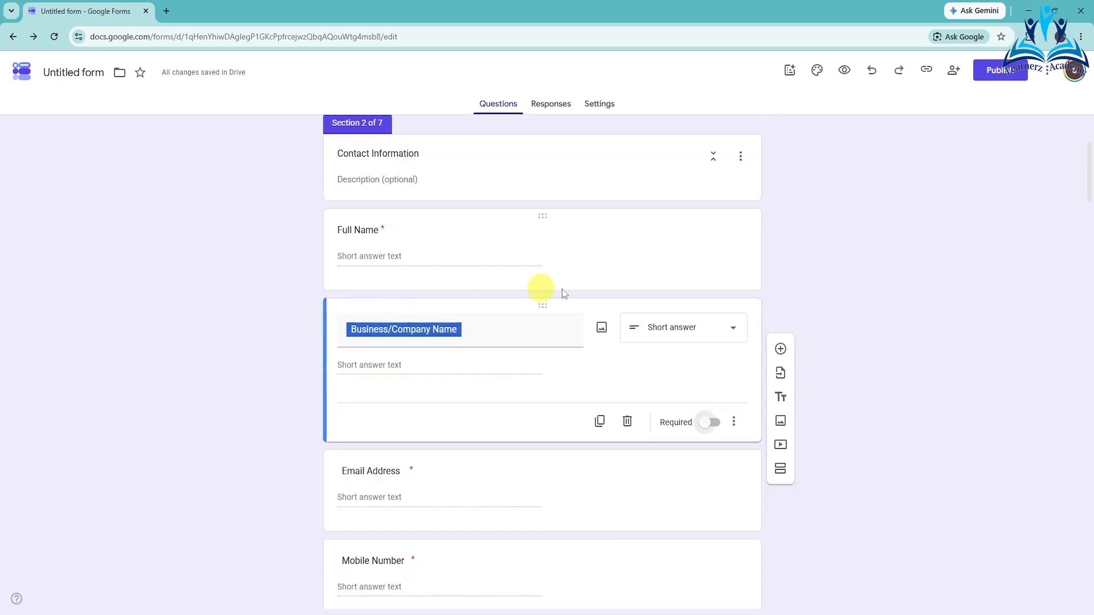
scroll(563, 293, down, 3)
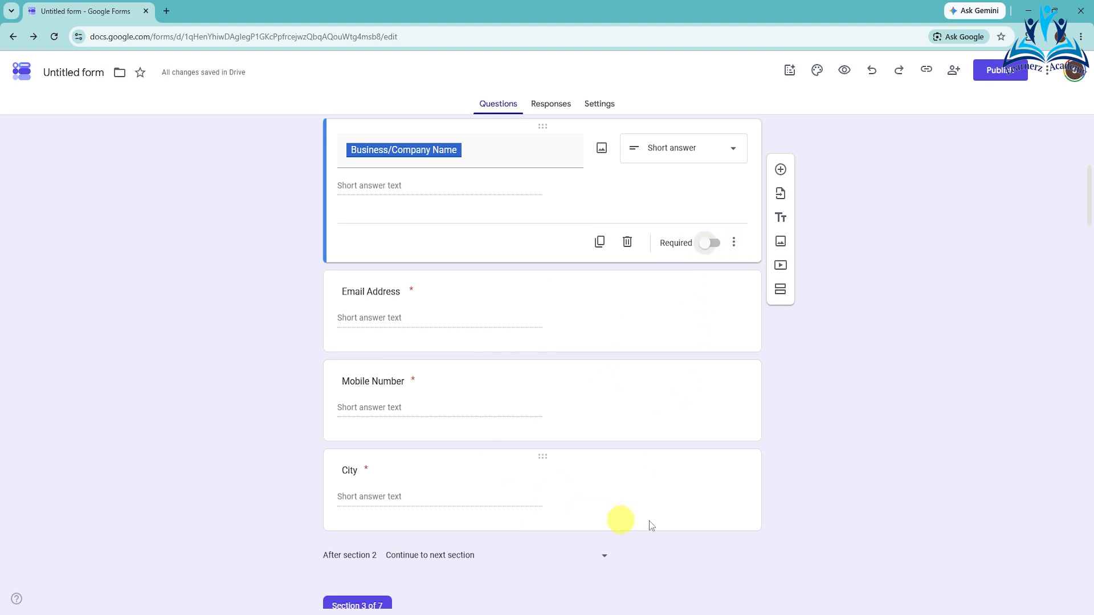
scroll(665, 474, down, 3)
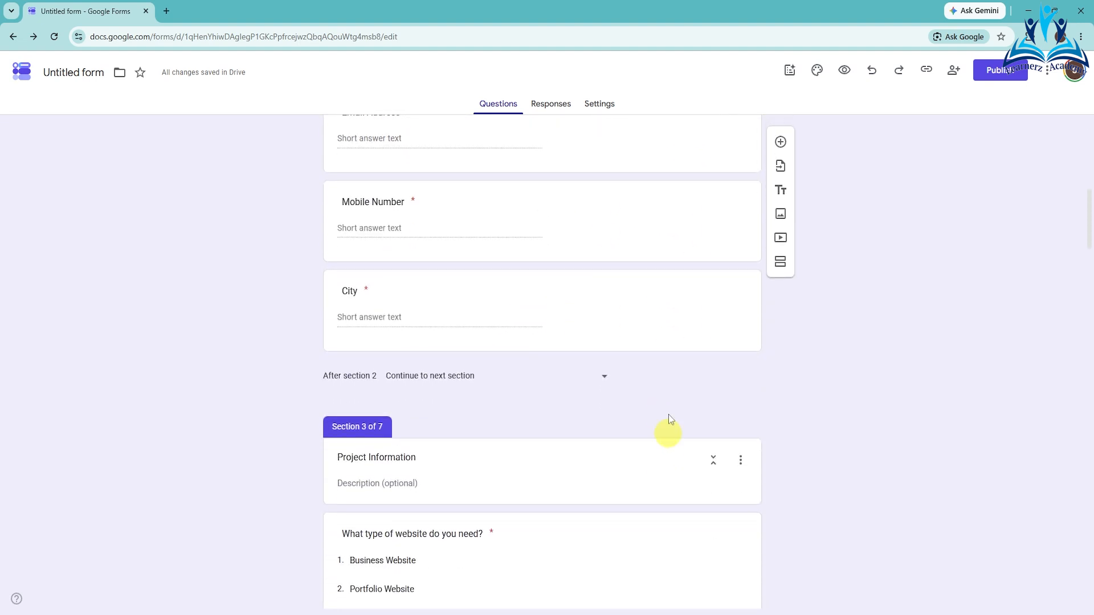
Examine the Project Information section, including the answer type, options and Required setting of the "What type of website do you need?" question.
scroll(650, 364, down, 2)
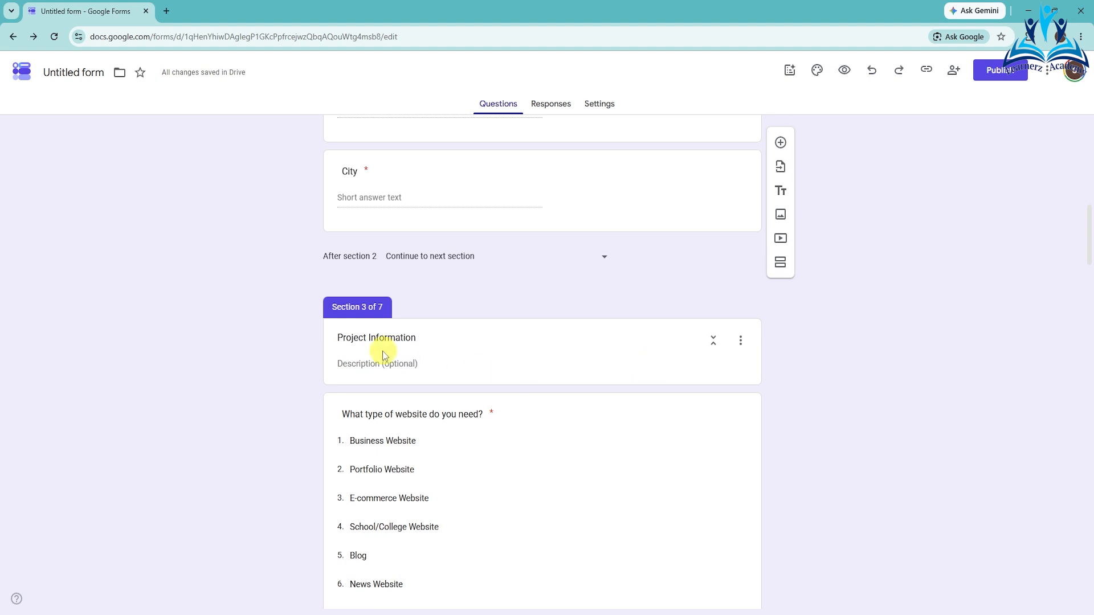
drag(349, 340, 374, 340)
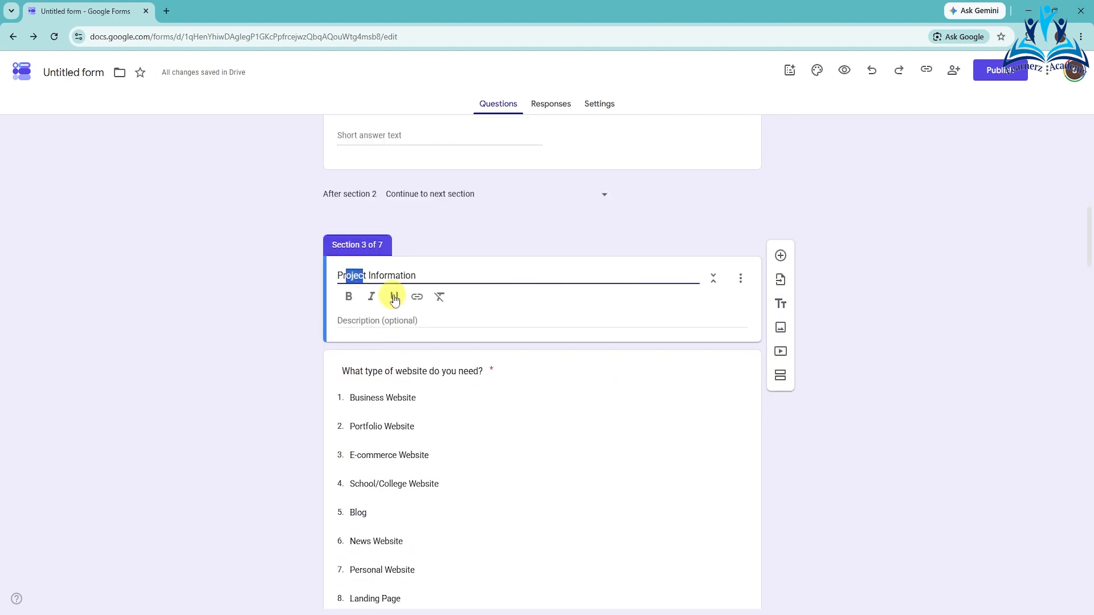
click(419, 272)
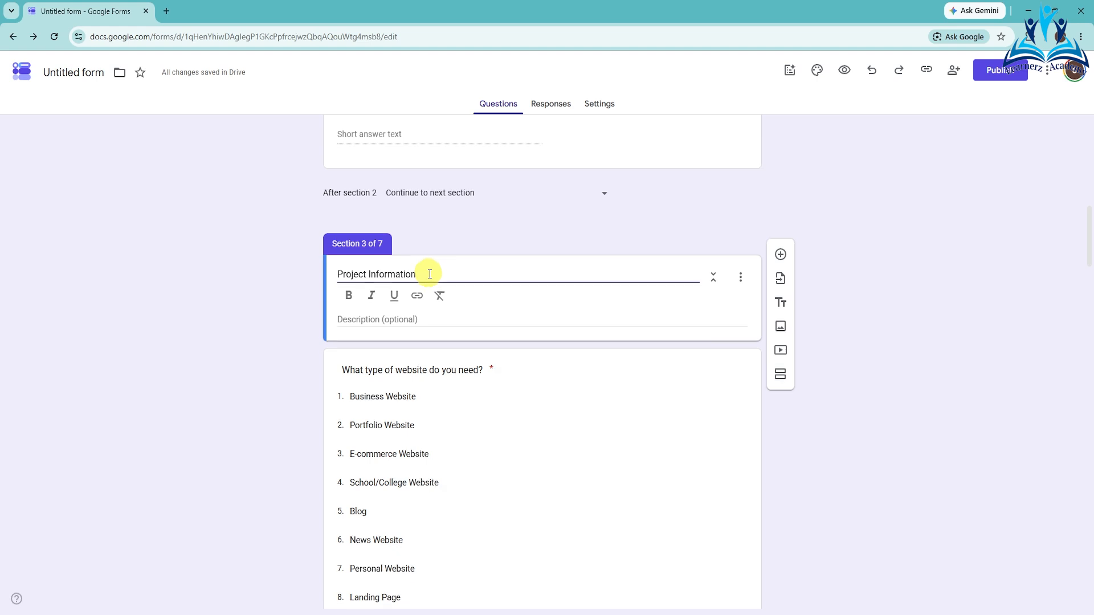
scroll(429, 274, down, 2)
click(405, 251)
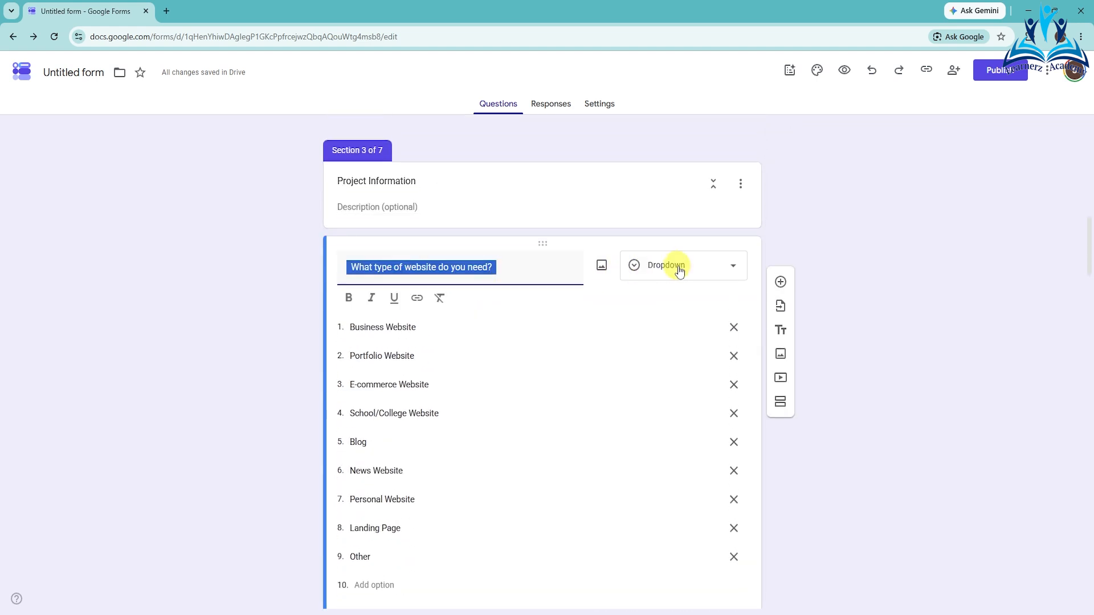
scroll(422, 353, down, 1)
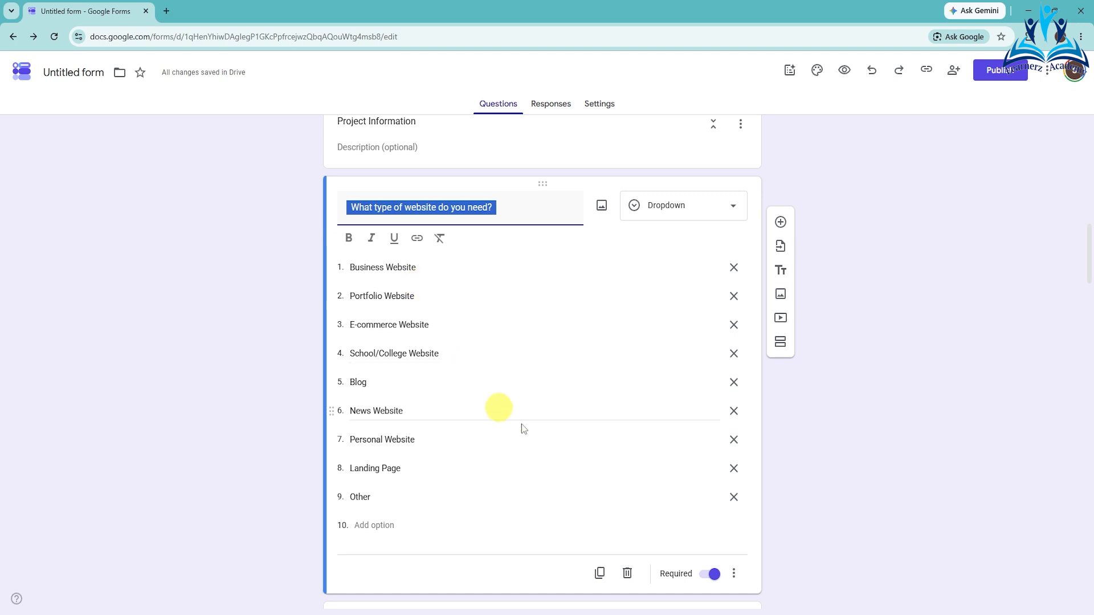
scroll(578, 432, down, 3)
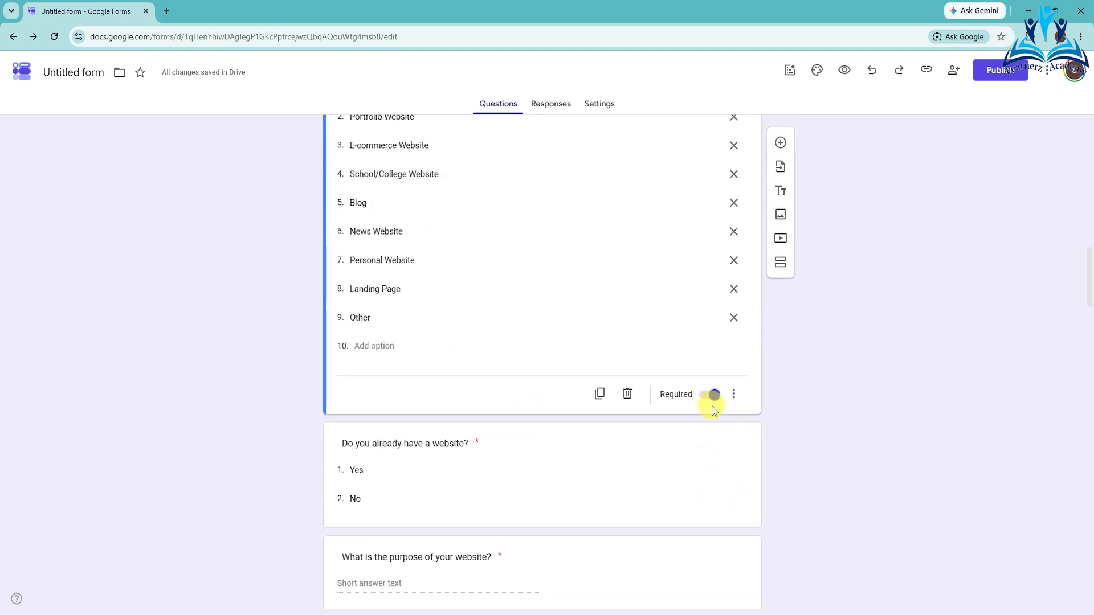
scroll(570, 399, down, 2)
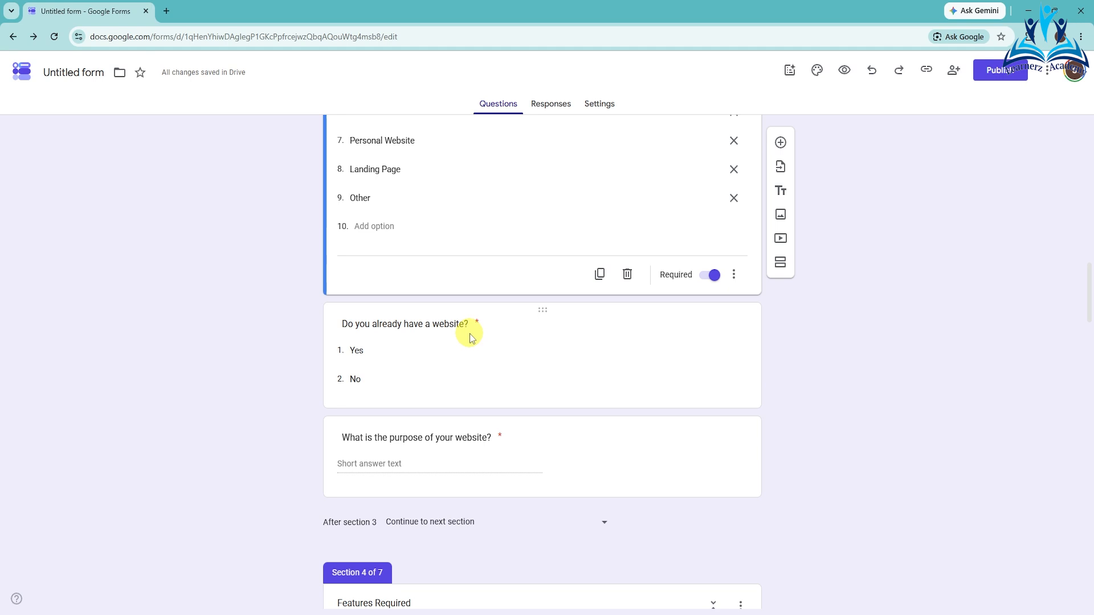
Examine the options of "Do you already have a website?", the website purpose question and the Features Required checklist.
click(378, 349)
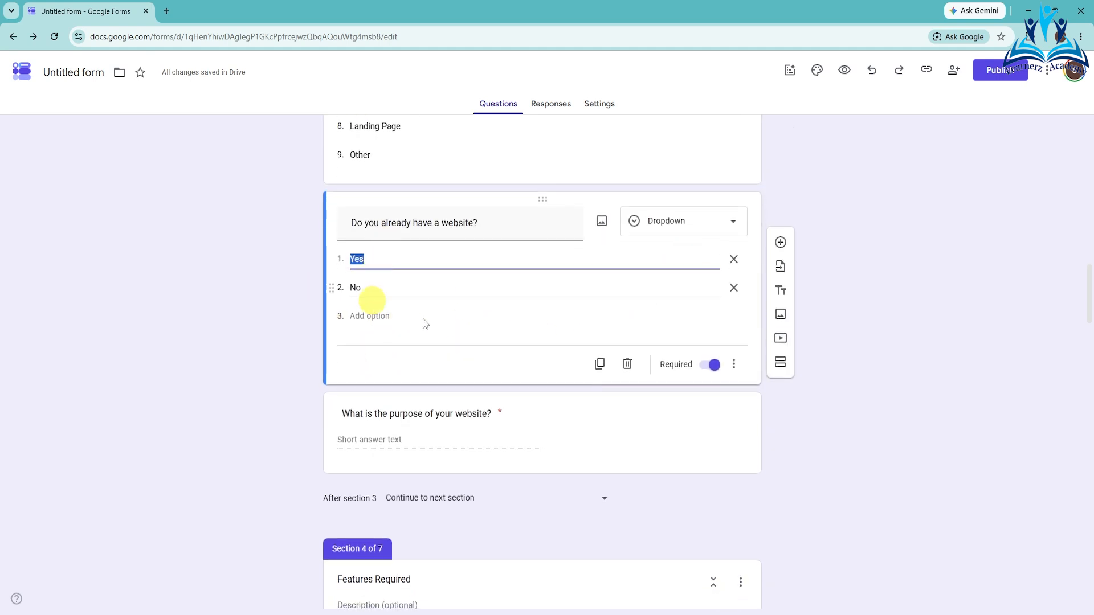
scroll(726, 388, down, 2)
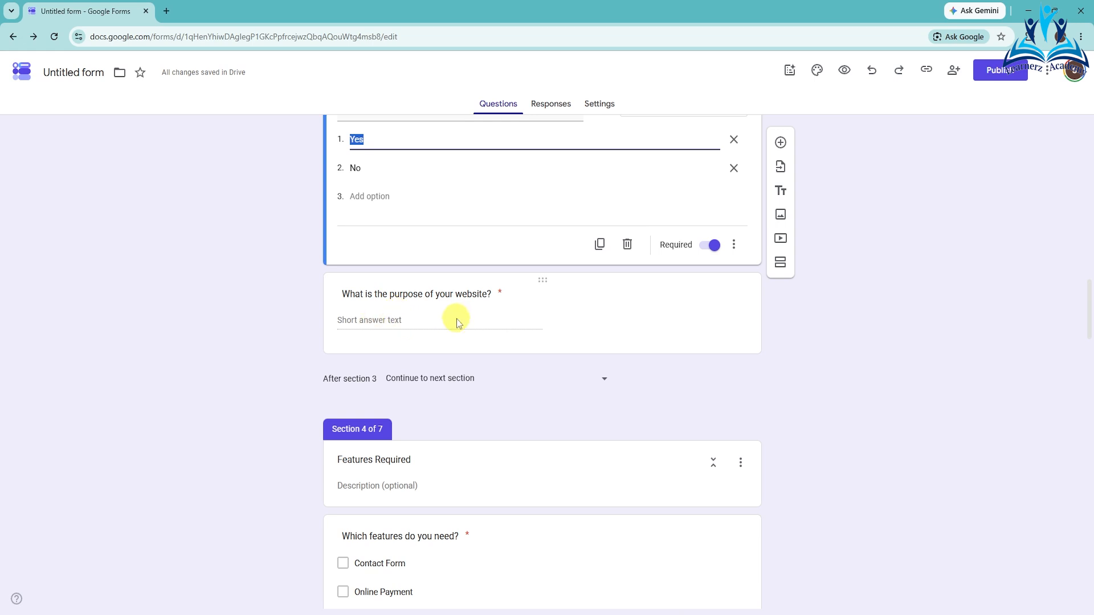
scroll(457, 319, down, 2)
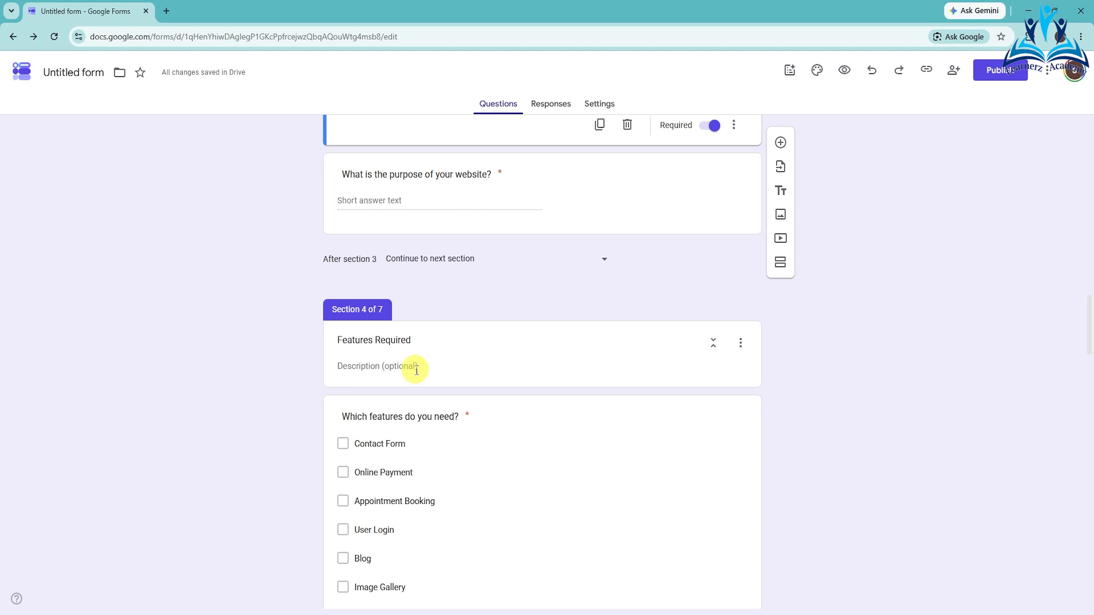
scroll(416, 371, down, 3)
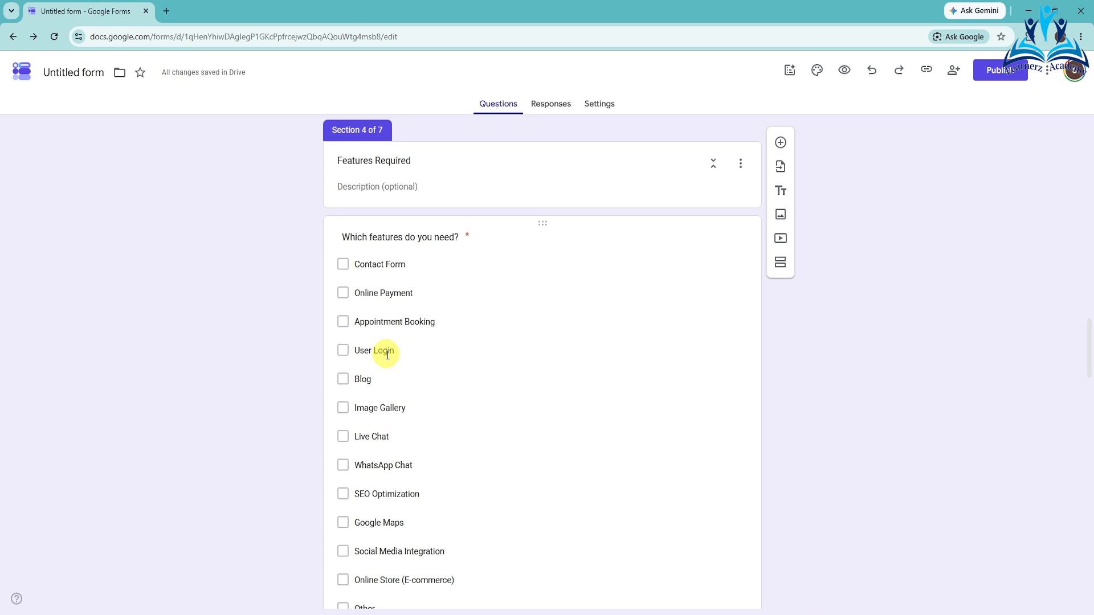
Examine the options, answer type and Required setting of the "Which features do you need?" question in the Features Required section.
scroll(388, 353, down, 2)
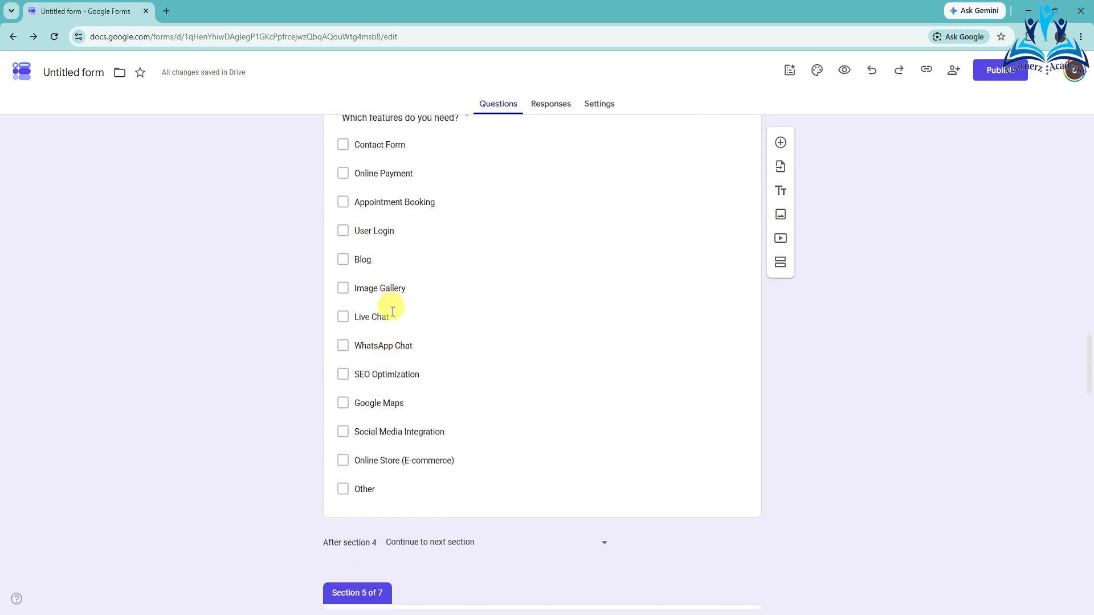
scroll(408, 348, up, 2)
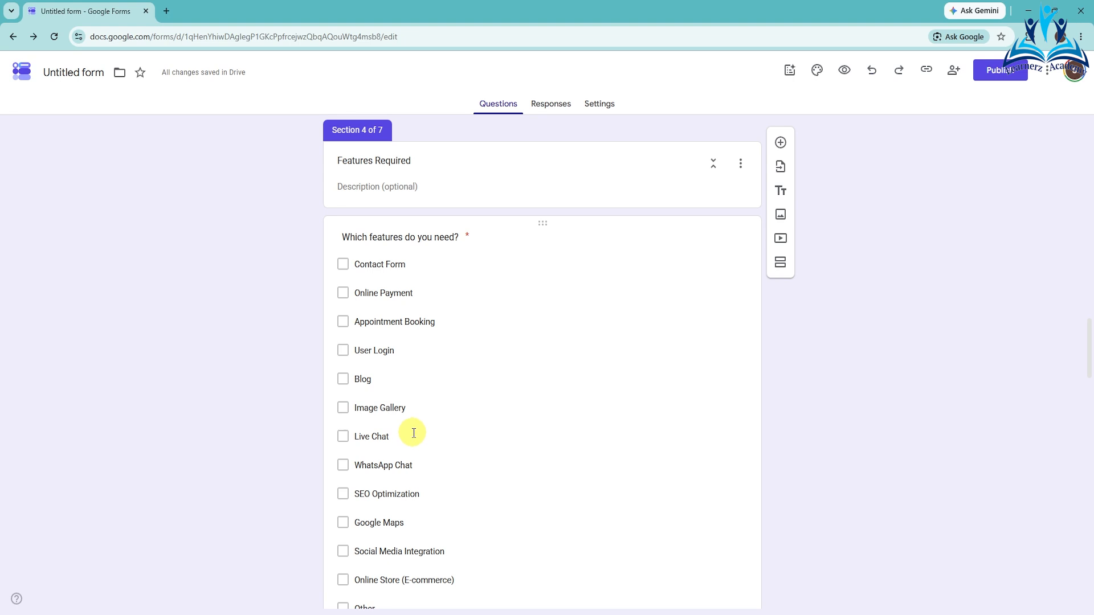
scroll(414, 433, down, 3)
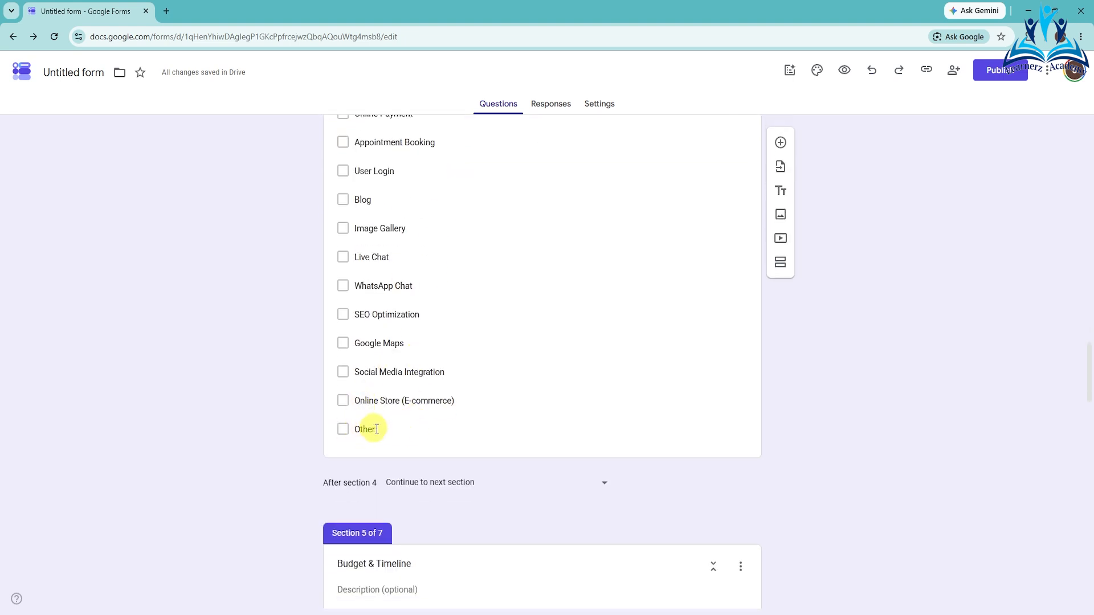
click(401, 246)
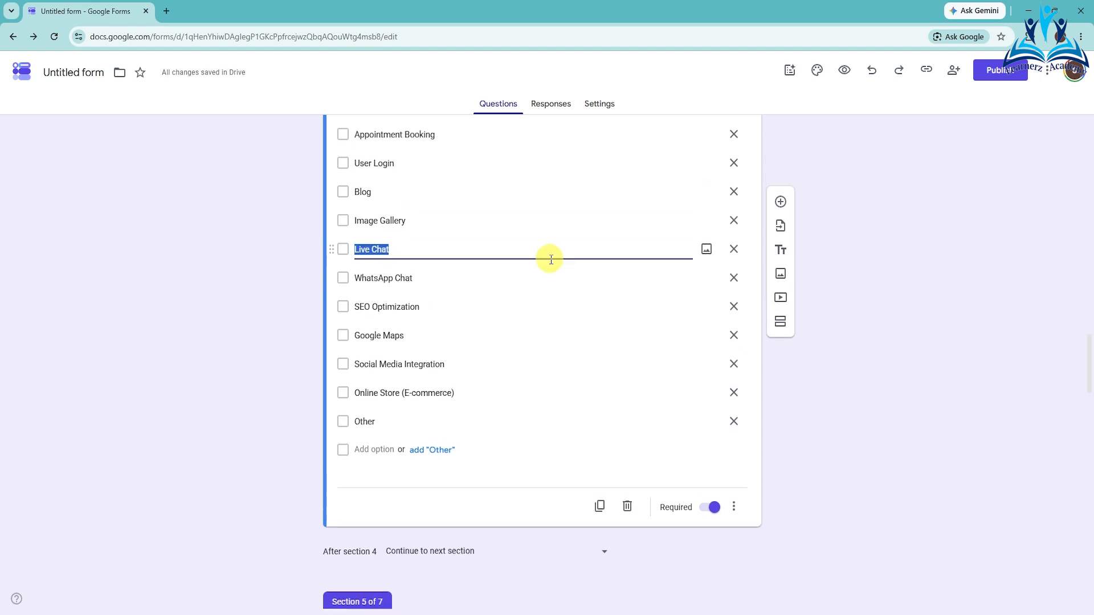
scroll(551, 259, up, 2)
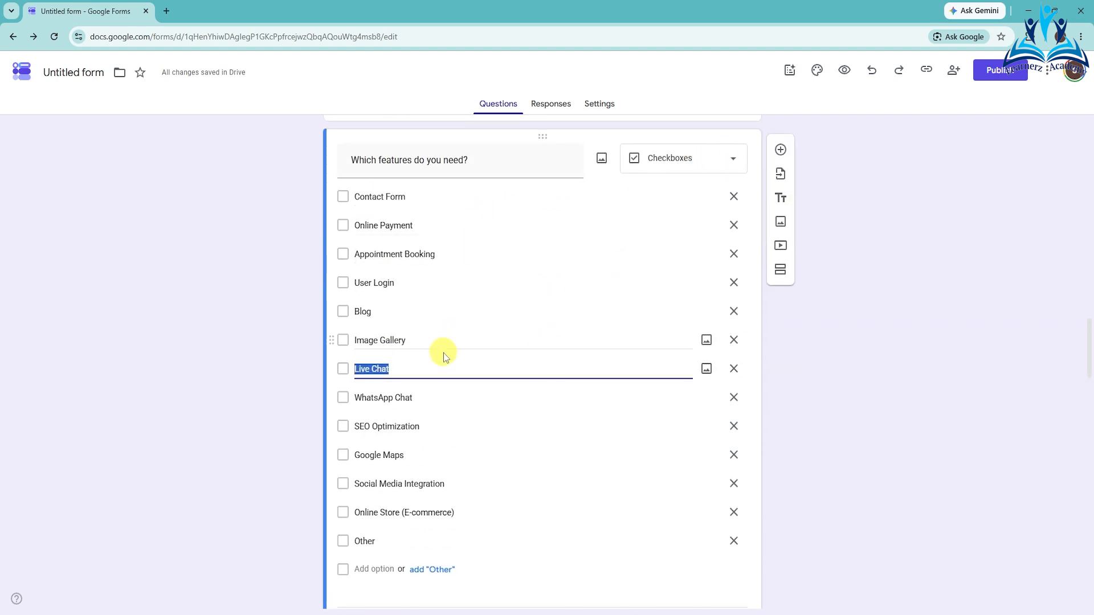
scroll(443, 353, down, 3)
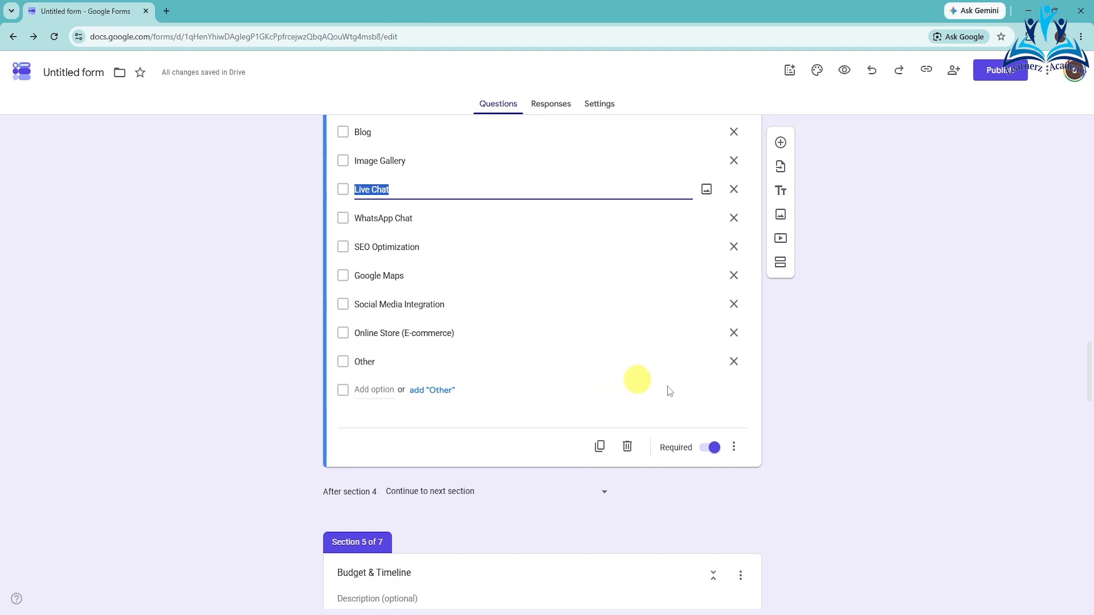
Examine the Budget & Timeline section's Estimated Budget and website completion questions, including their answer types, options and Required settings.
scroll(686, 329, down, 4)
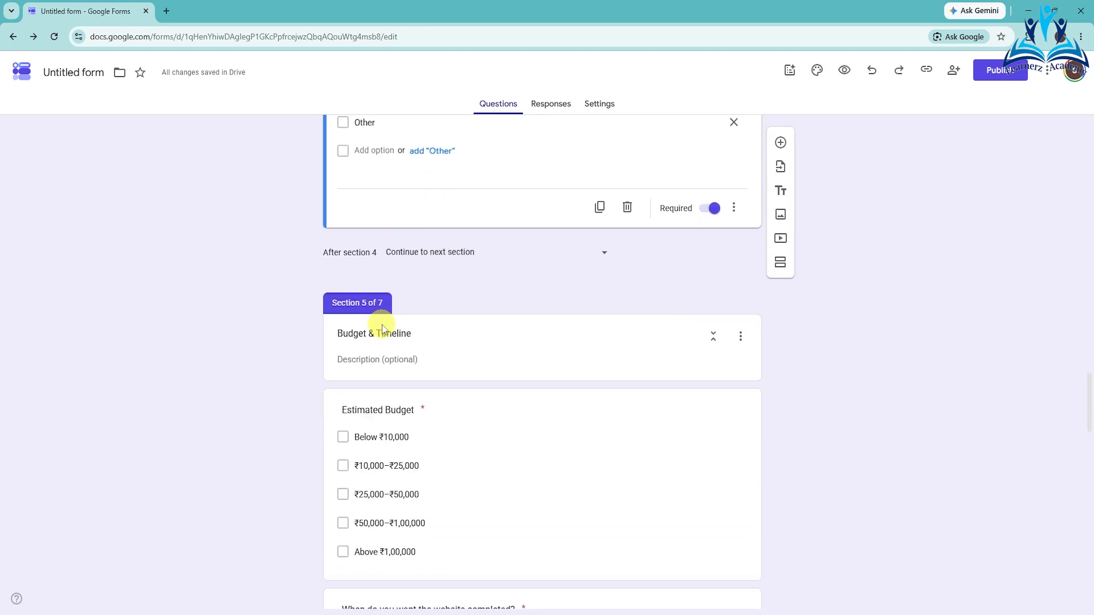
scroll(382, 326, down, 1)
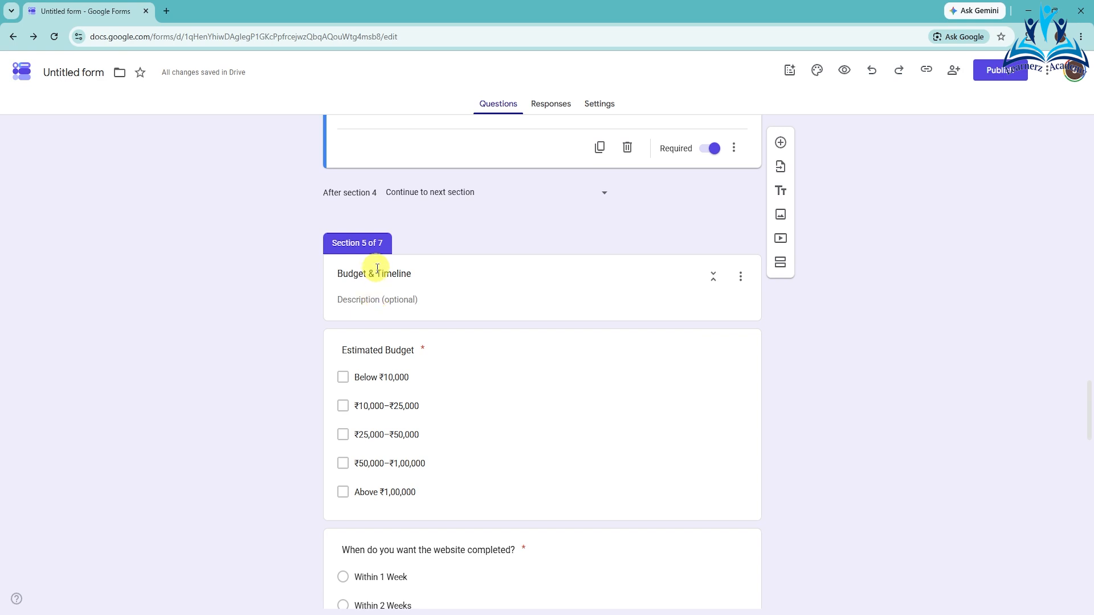
scroll(365, 268, down, 2)
click(368, 229)
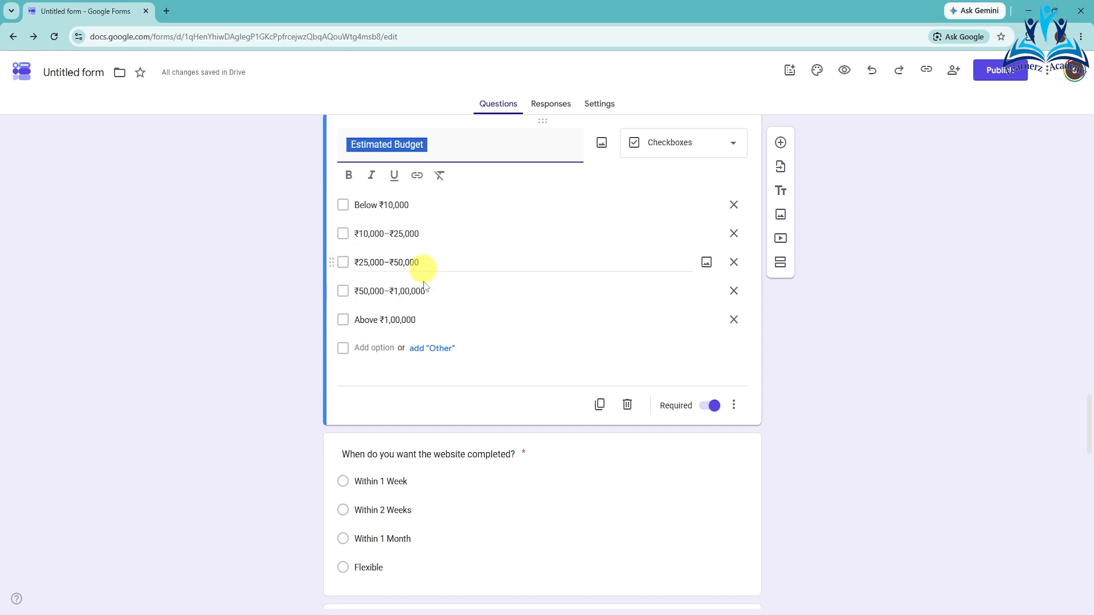
scroll(529, 355, down, 1)
scroll(529, 355, down, 3)
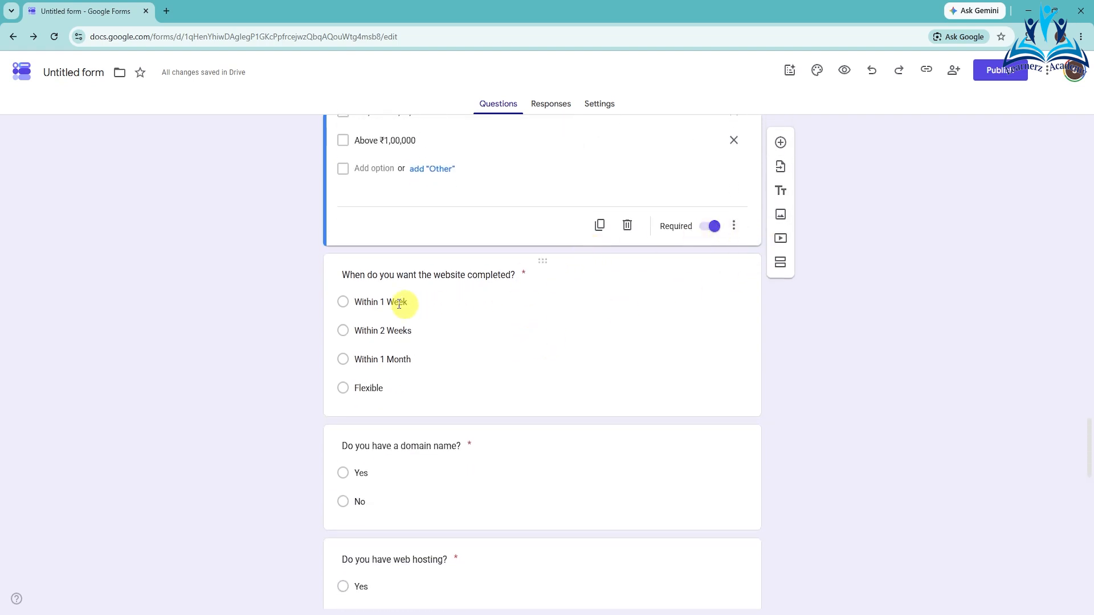
click(457, 280)
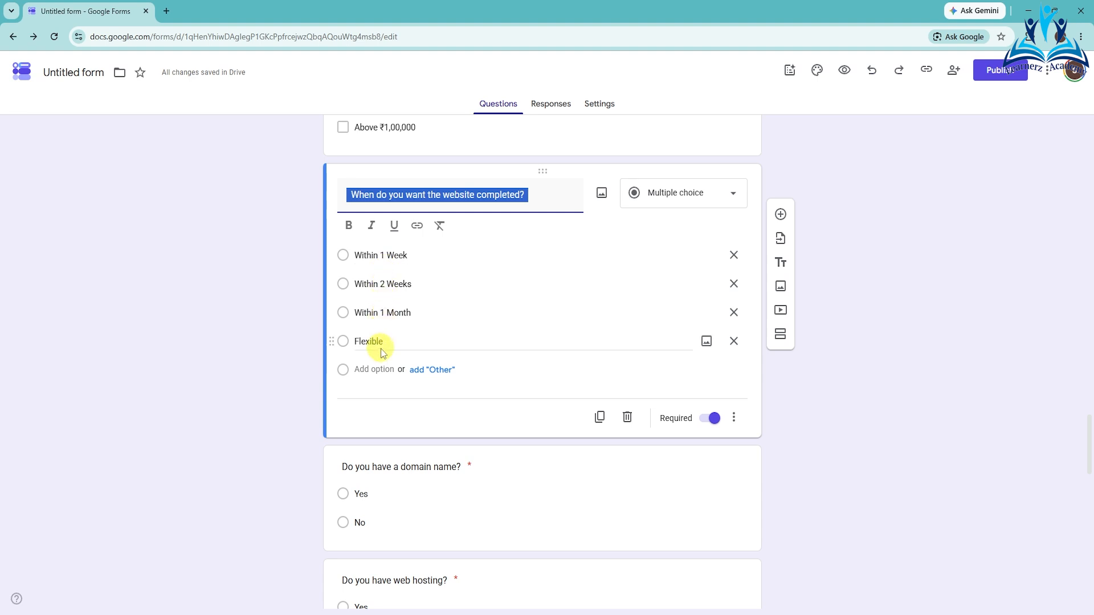
scroll(567, 338, down, 2)
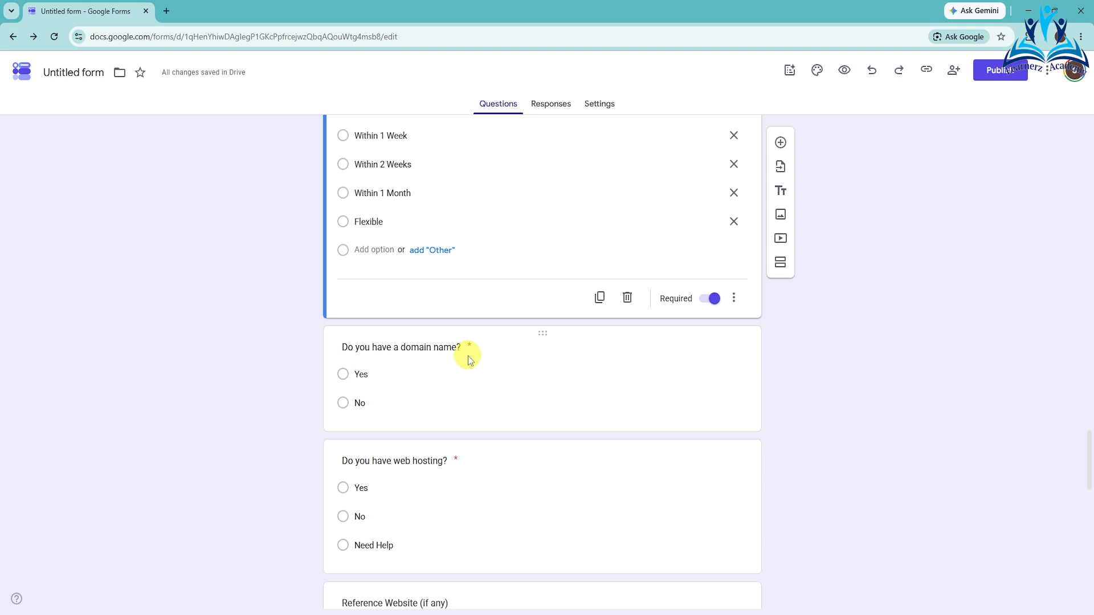
Review the domain name, web hosting, Reference Website and project description questions, through to the start of the Contact Details section.
click(451, 376)
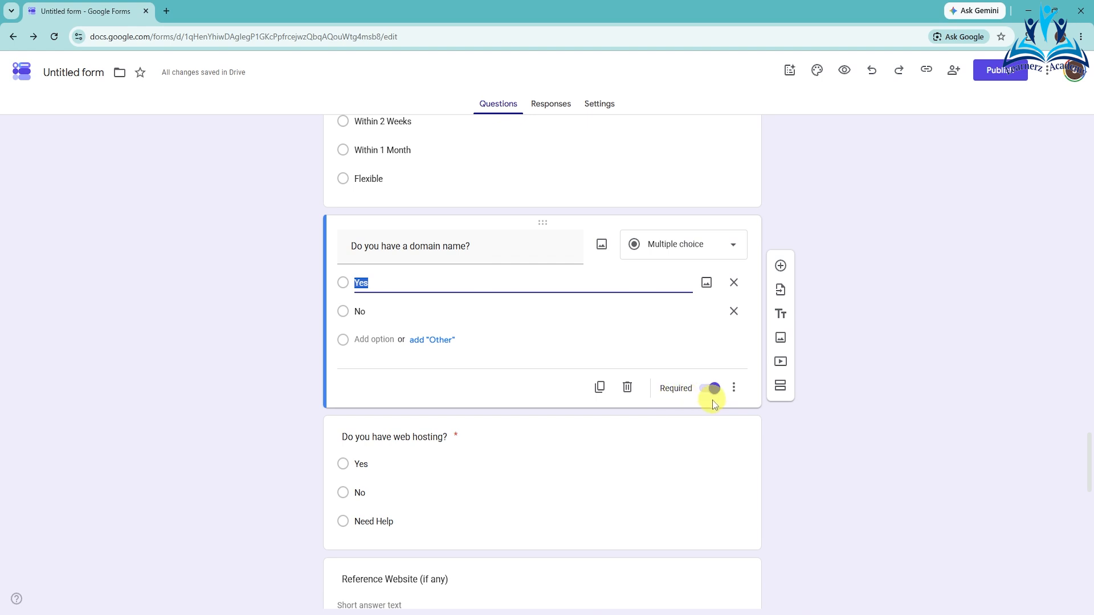
scroll(712, 400, down, 2)
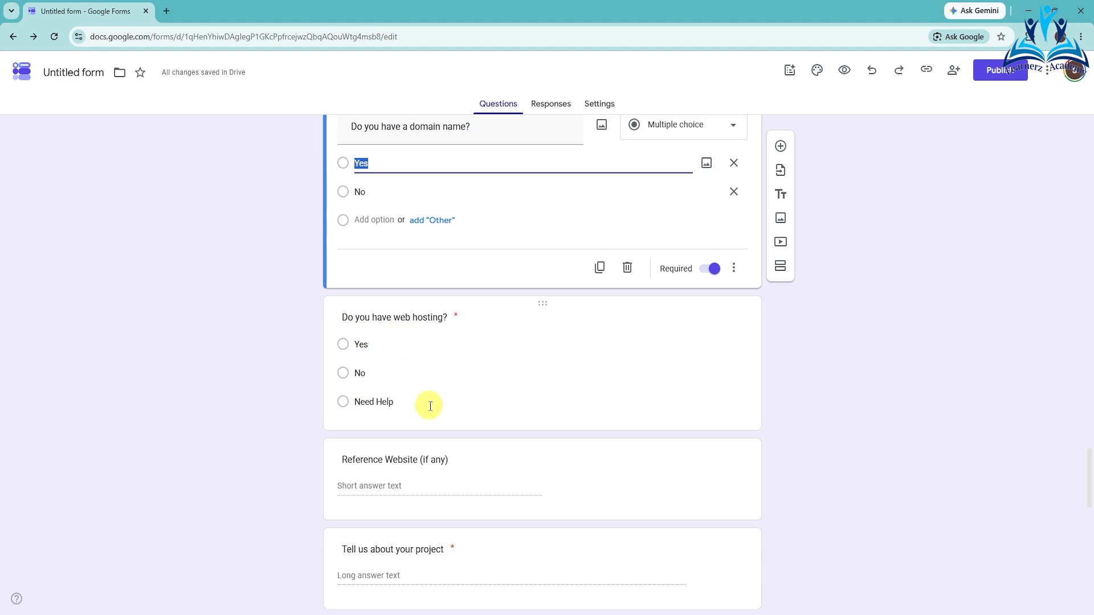
scroll(430, 405, down, 1)
scroll(430, 399, up, 8)
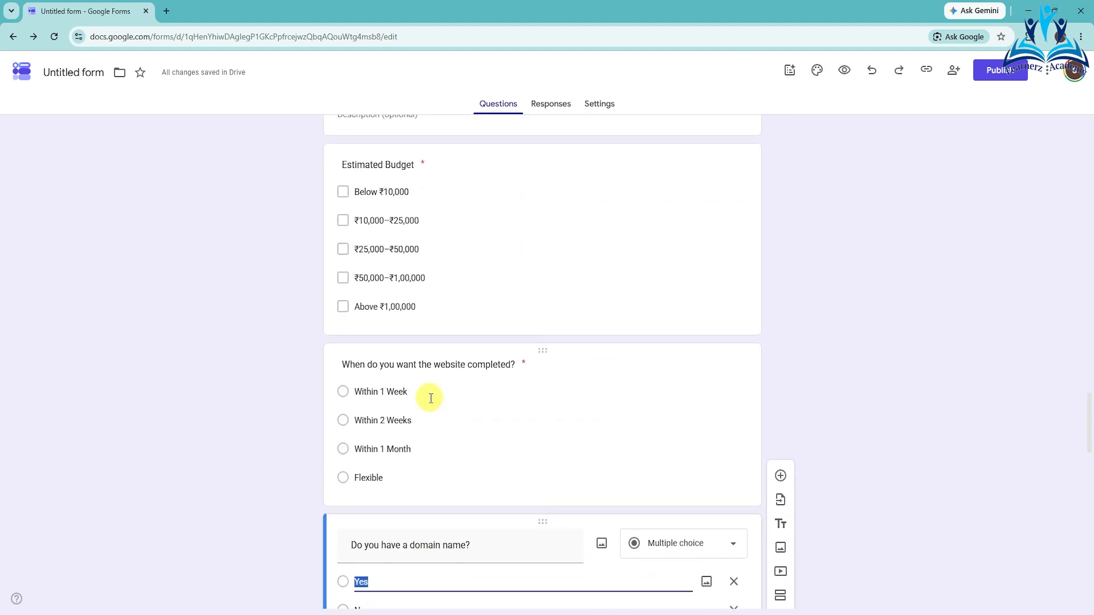
scroll(430, 402, down, 6)
scroll(430, 401, down, 4)
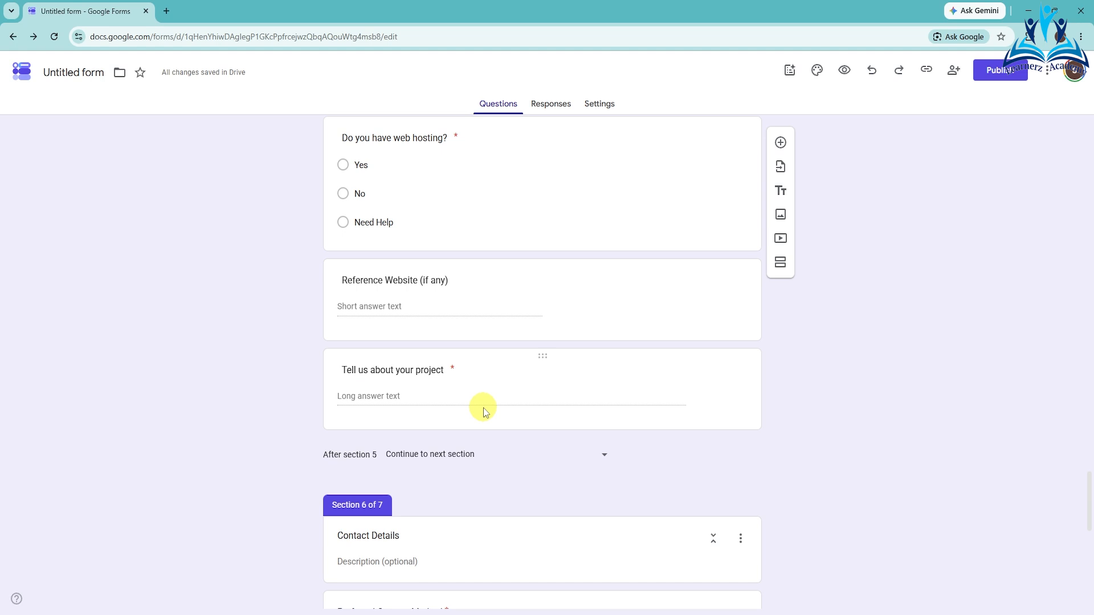
scroll(483, 402, down, 4)
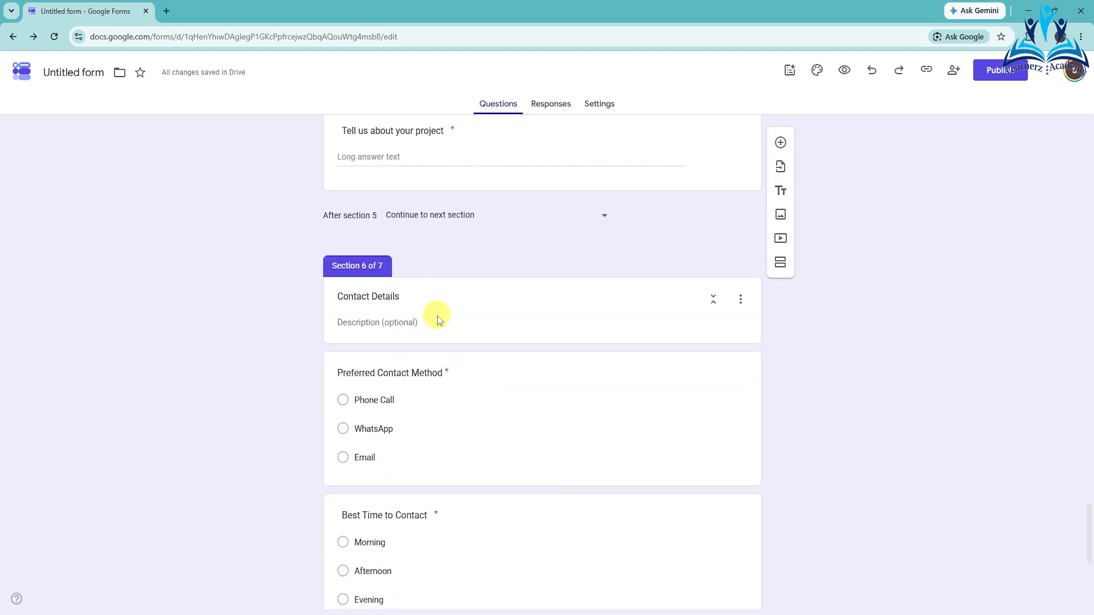
scroll(436, 316, down, 1)
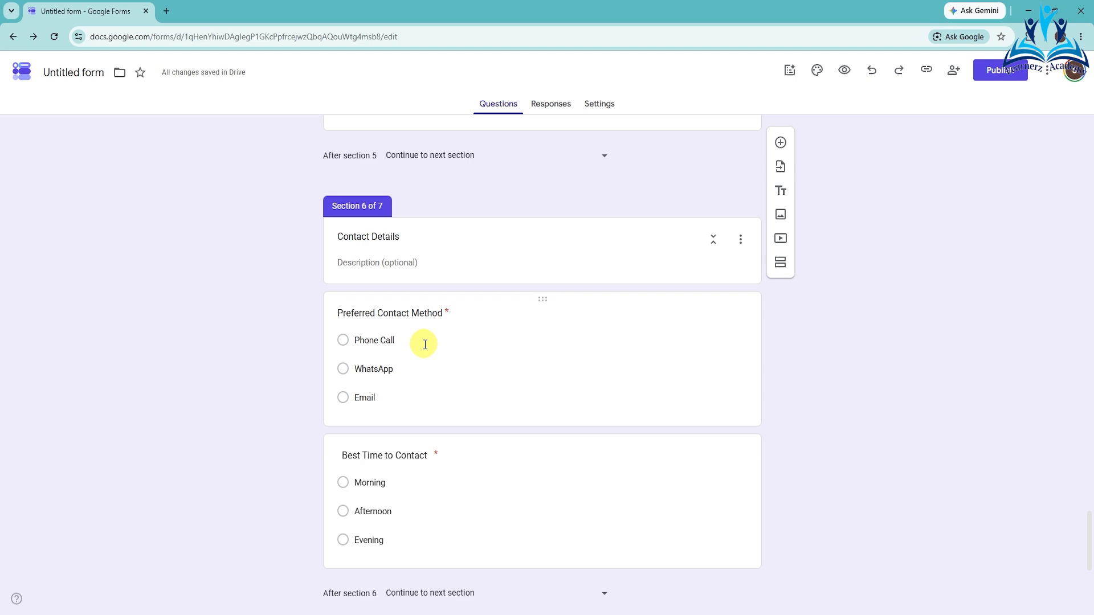
Look back over the earlier sections from Contact Information through Project Information and Features Required to the web hosting question.
scroll(425, 344, up, 20)
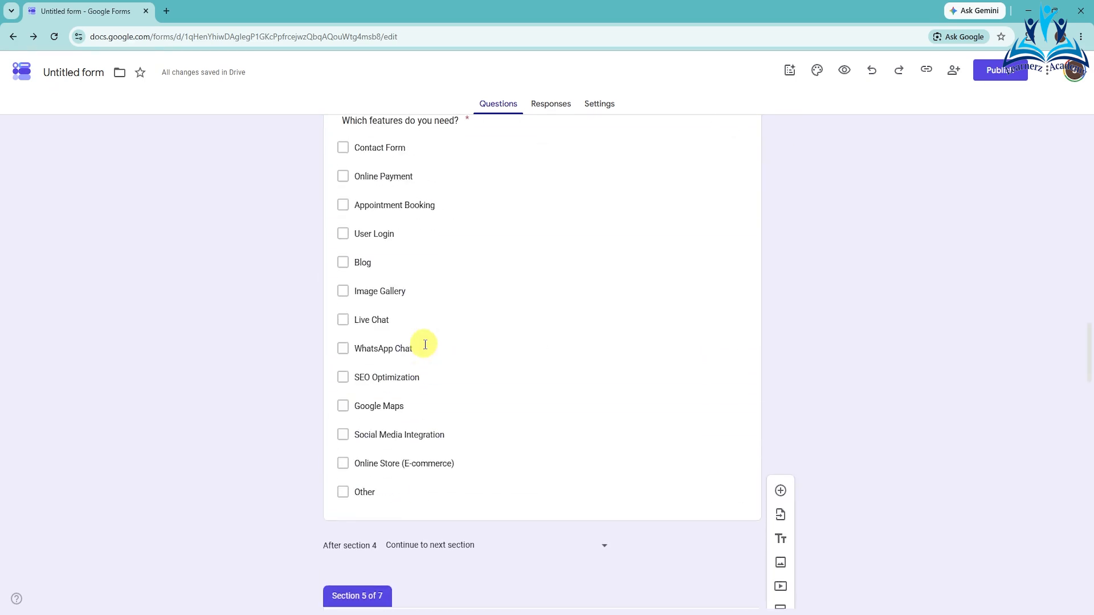
scroll(425, 344, up, 17)
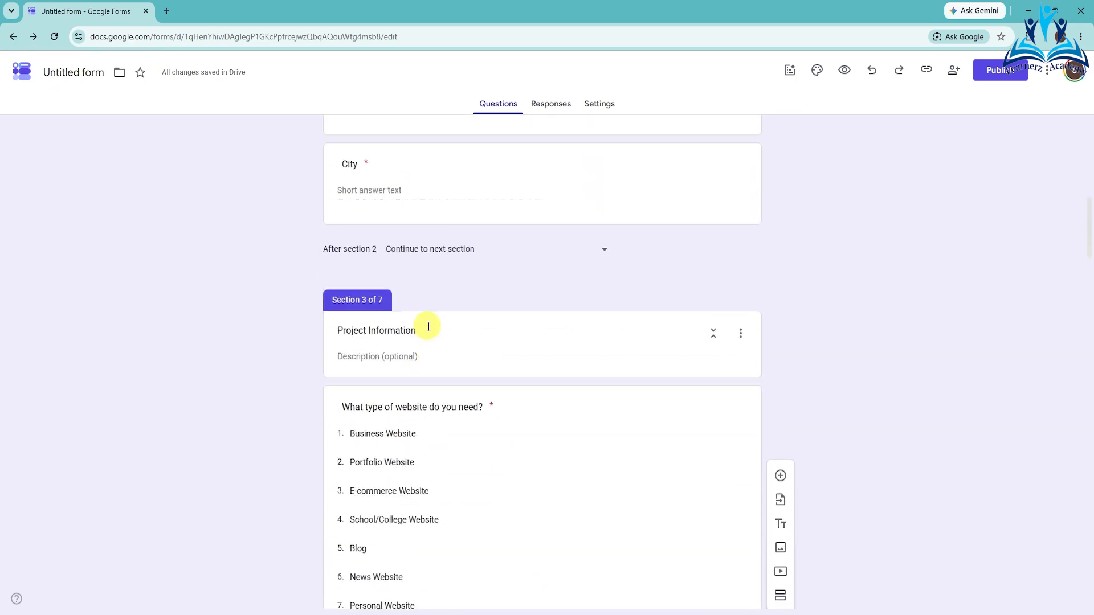
scroll(428, 326, up, 7)
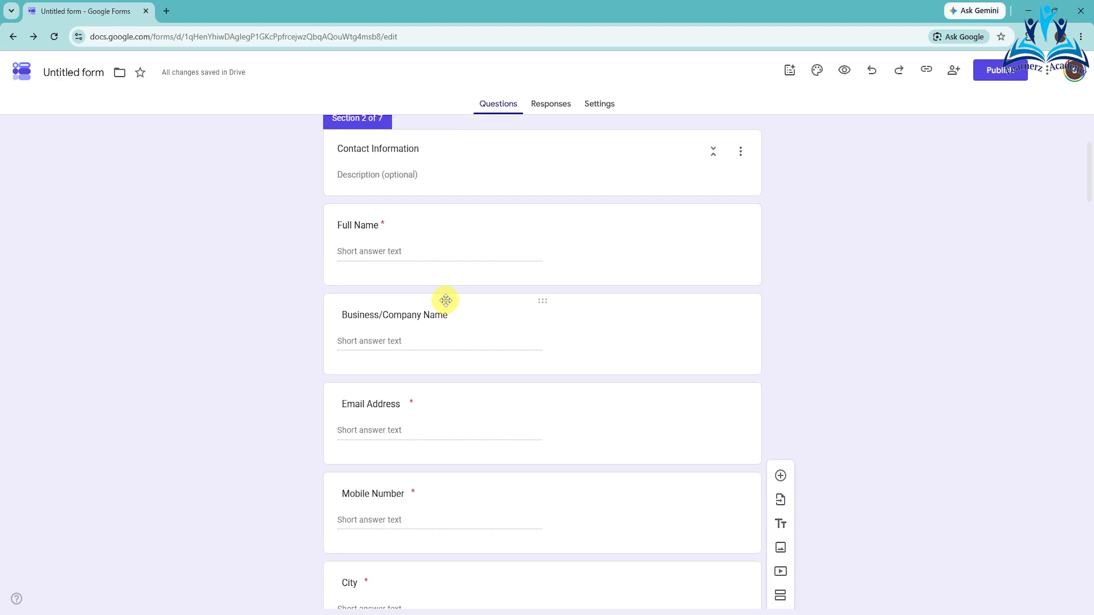
scroll(387, 393, down, 3)
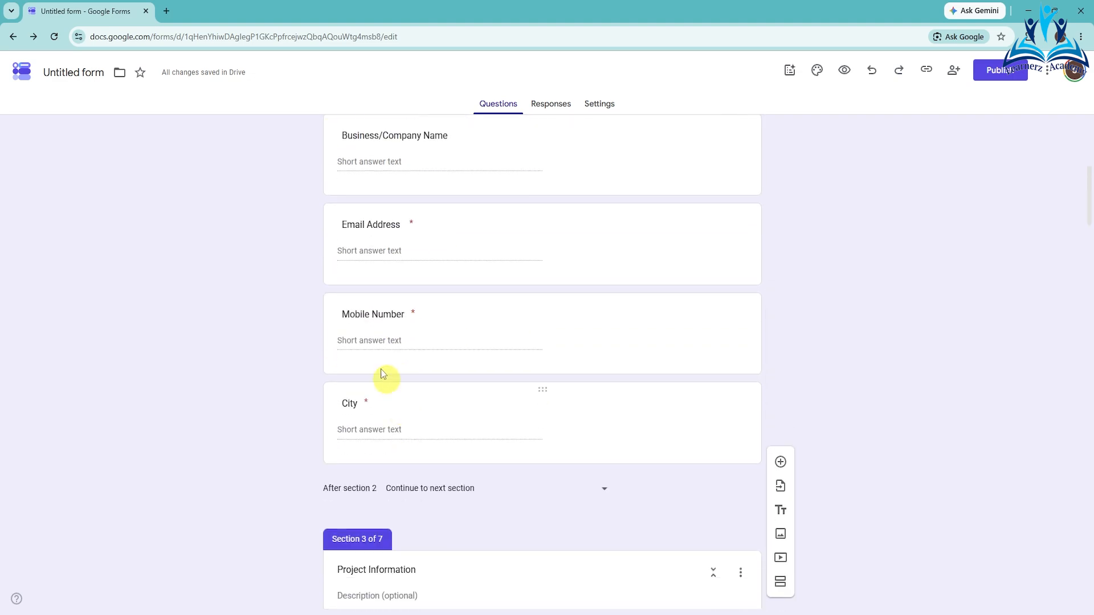
scroll(414, 339, down, 15)
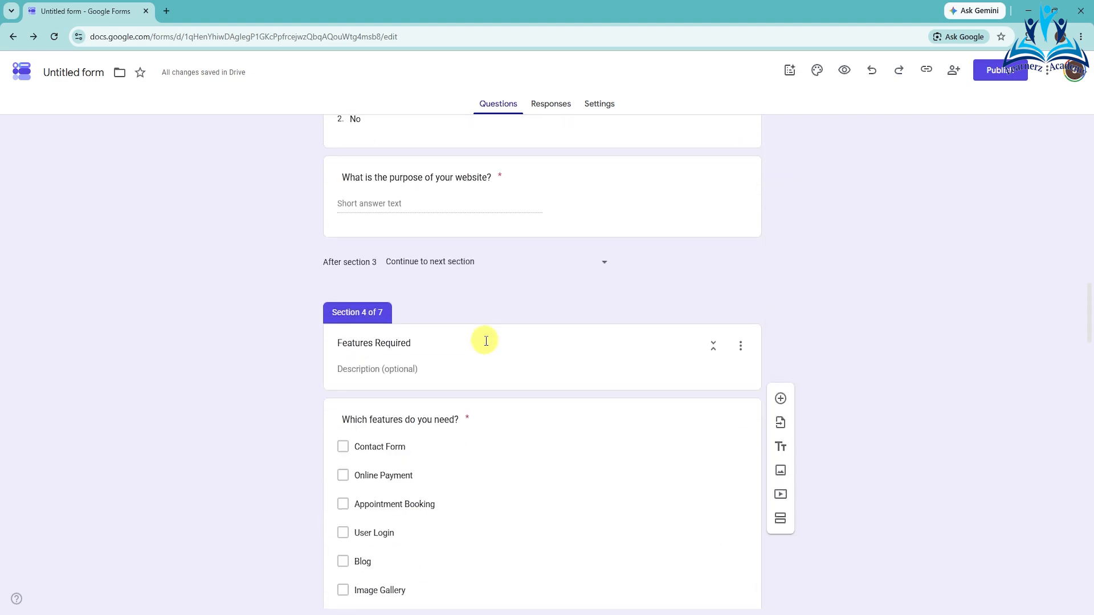
scroll(486, 341, down, 20)
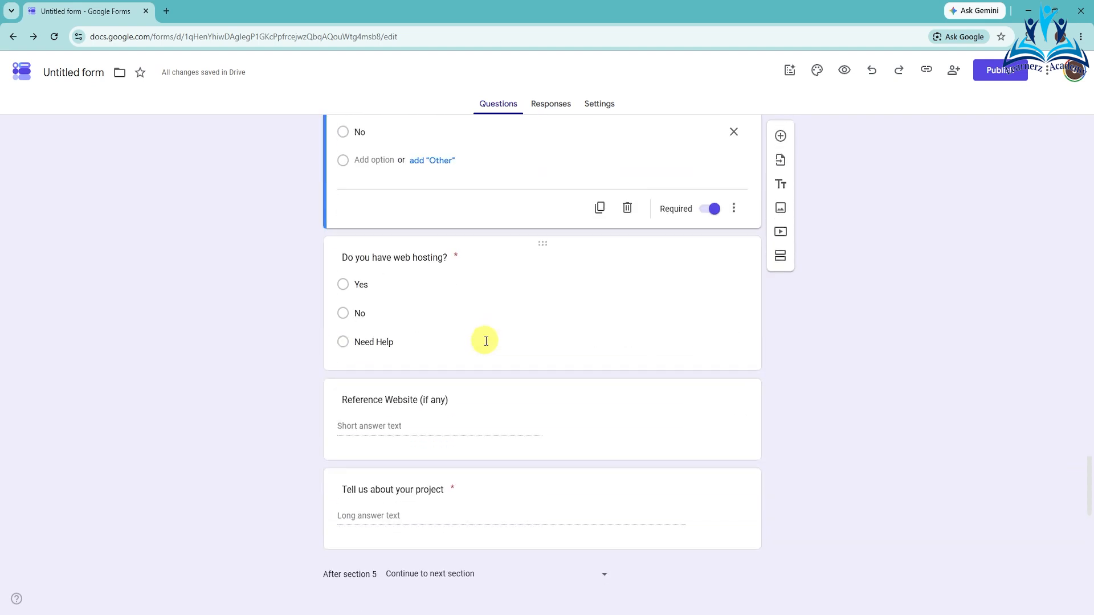
Review the Preferred Contact Method and Best Time to Contact questions and the Self Declaration section's Declaration checkboxes.
scroll(486, 341, down, 9)
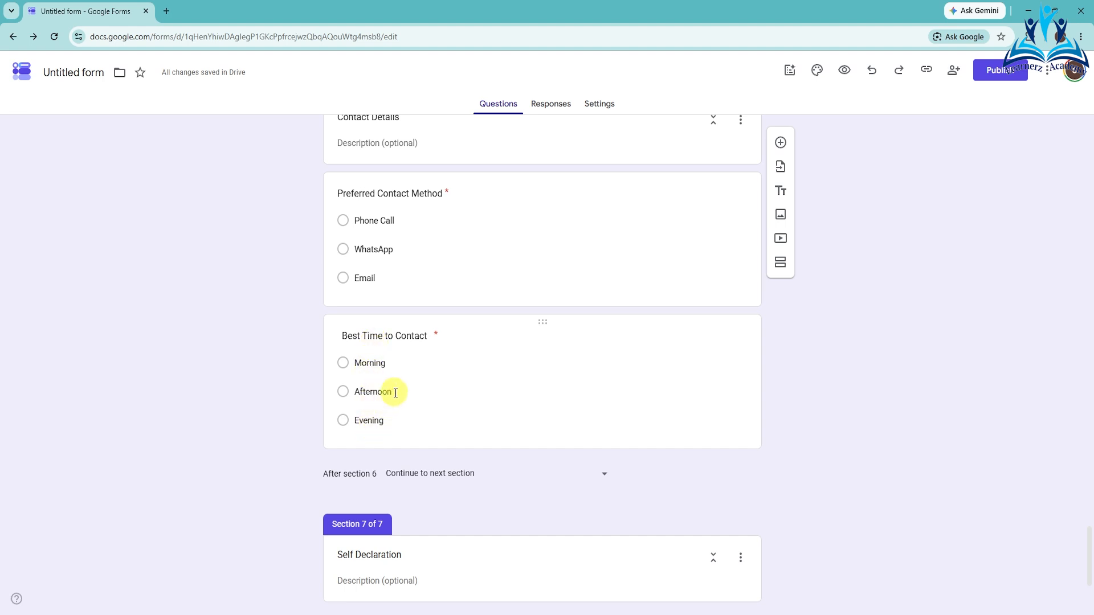
scroll(396, 391, up, 1)
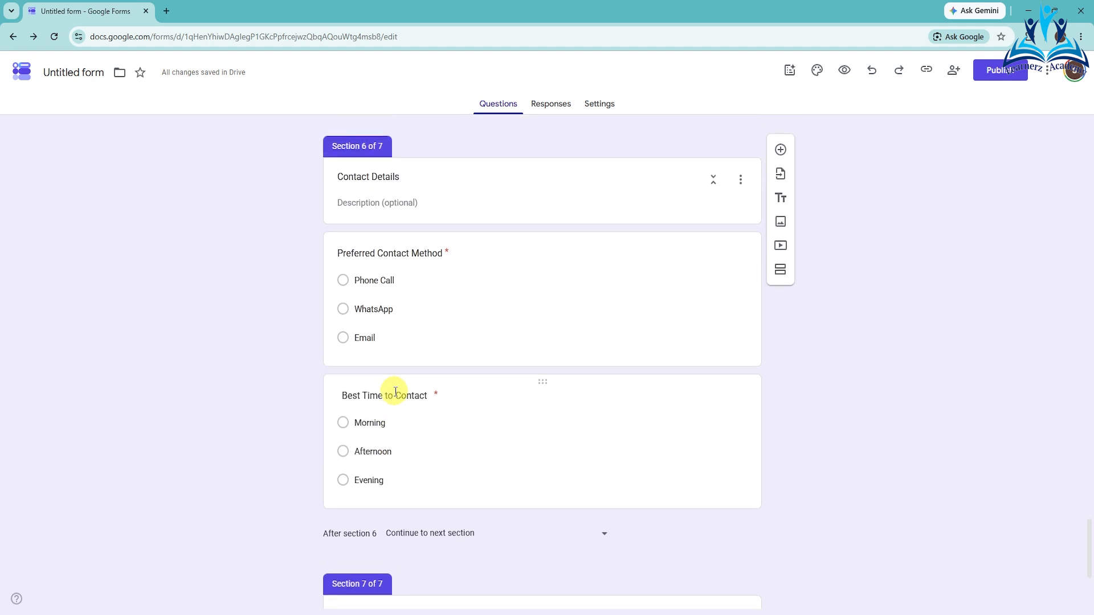
scroll(395, 392, down, 4)
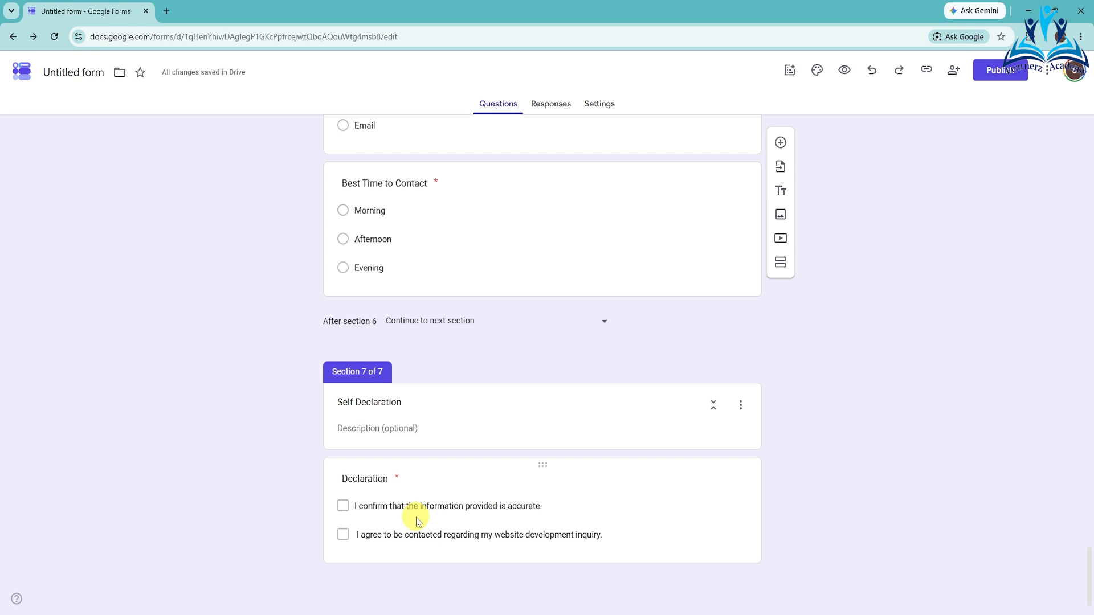
Review the form's Presentation settings, including the confirmation message shown after submission, and return to the questions.
click(590, 109)
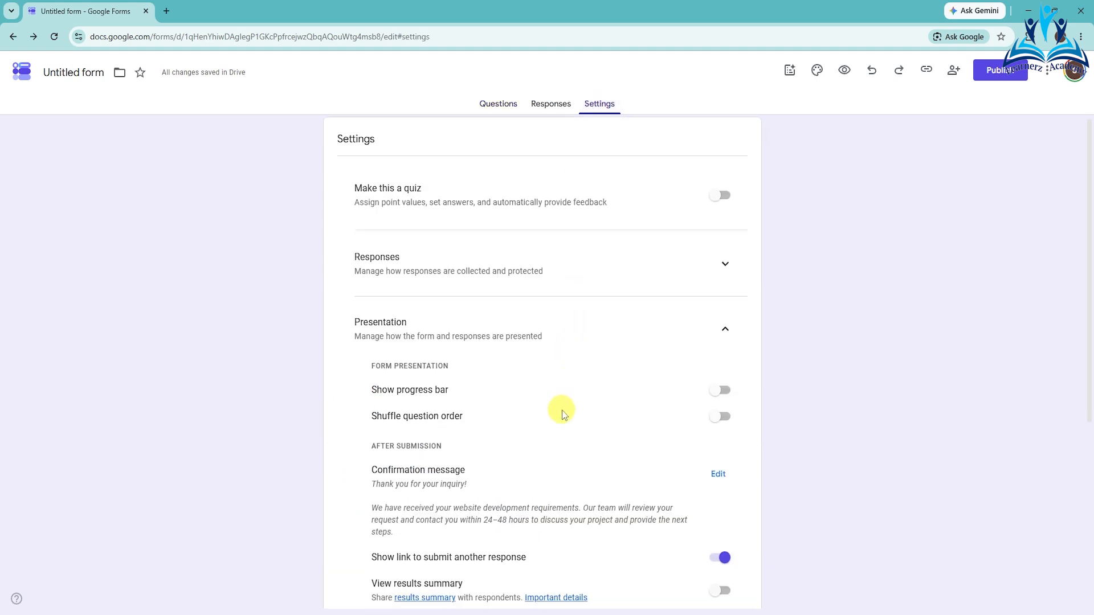
scroll(561, 413, down, 2)
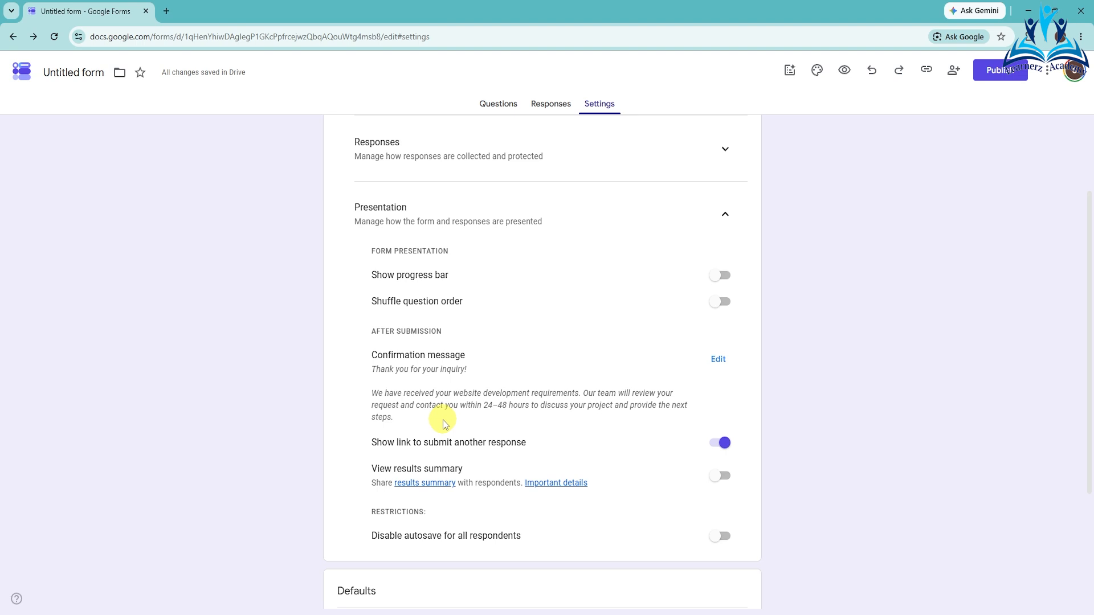
click(497, 108)
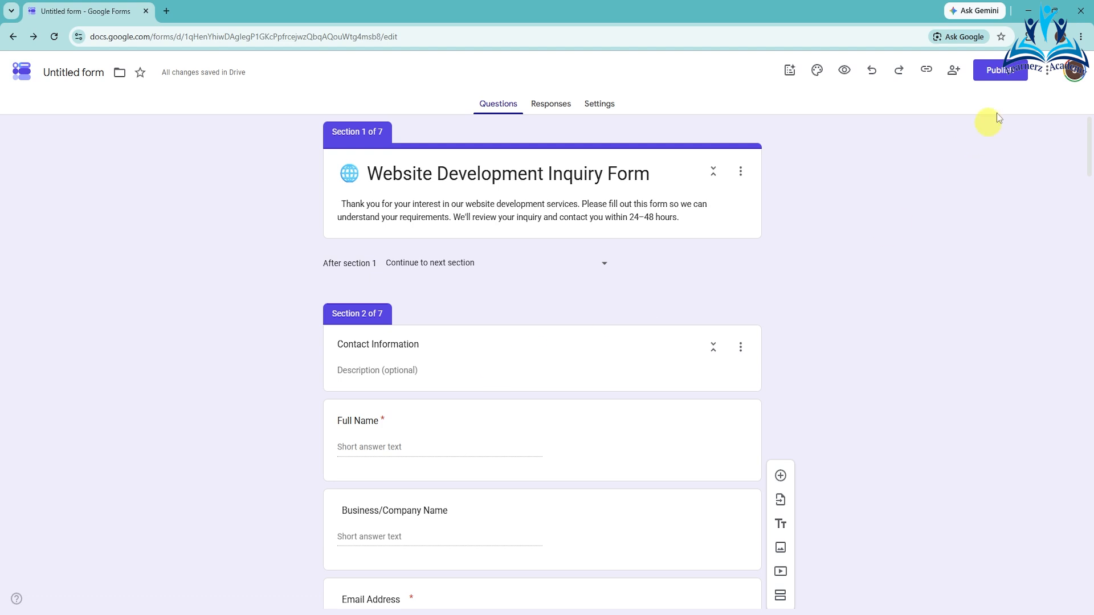
Publish the form and copy its shortened responder link.
click(992, 81)
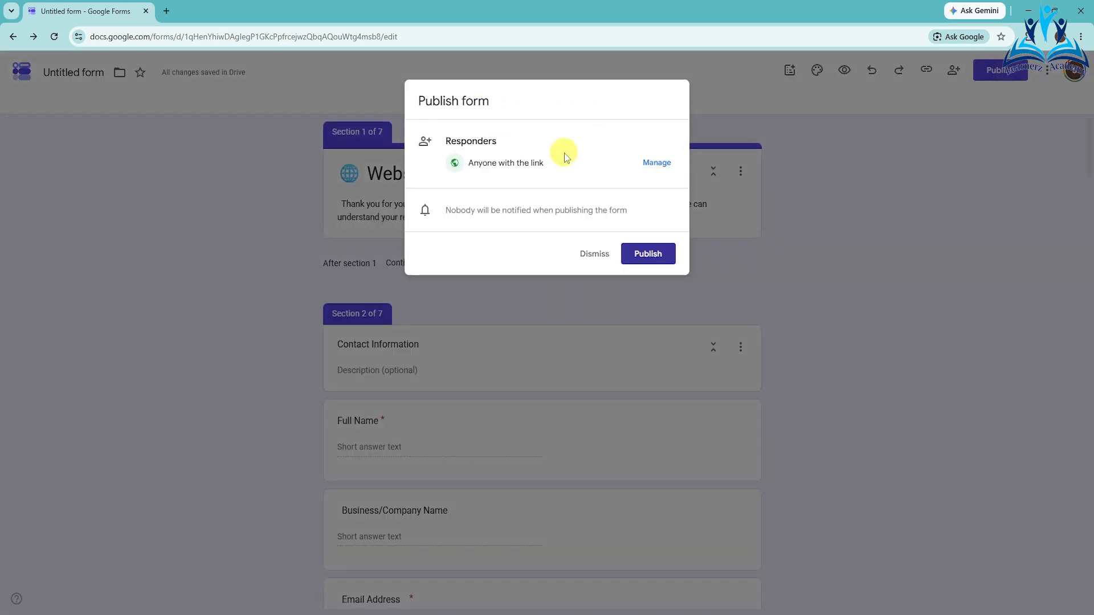
click(640, 252)
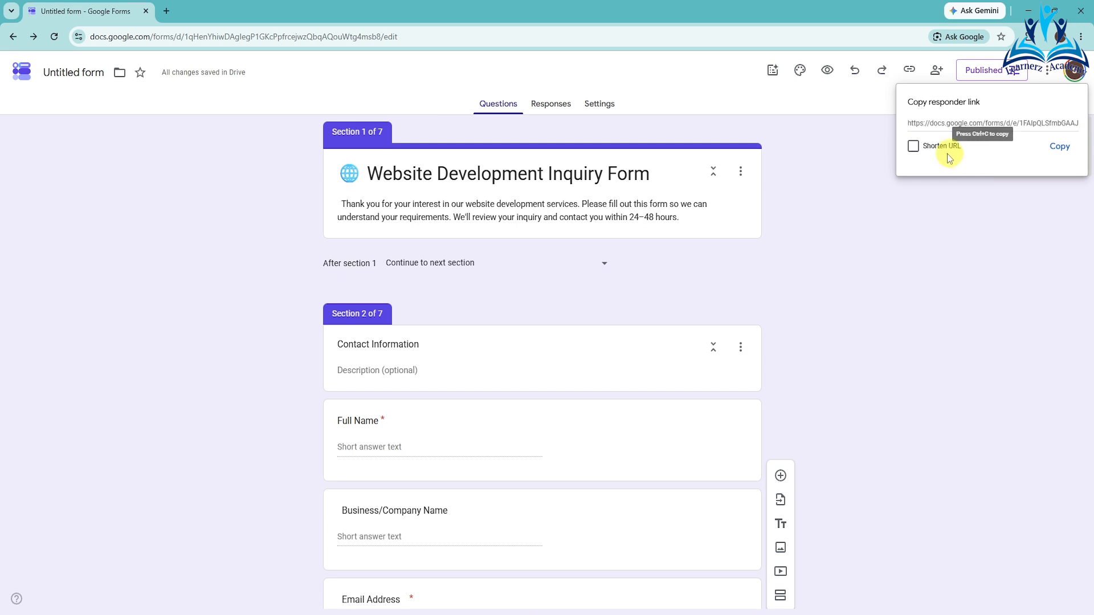
click(917, 146)
click(1054, 148)
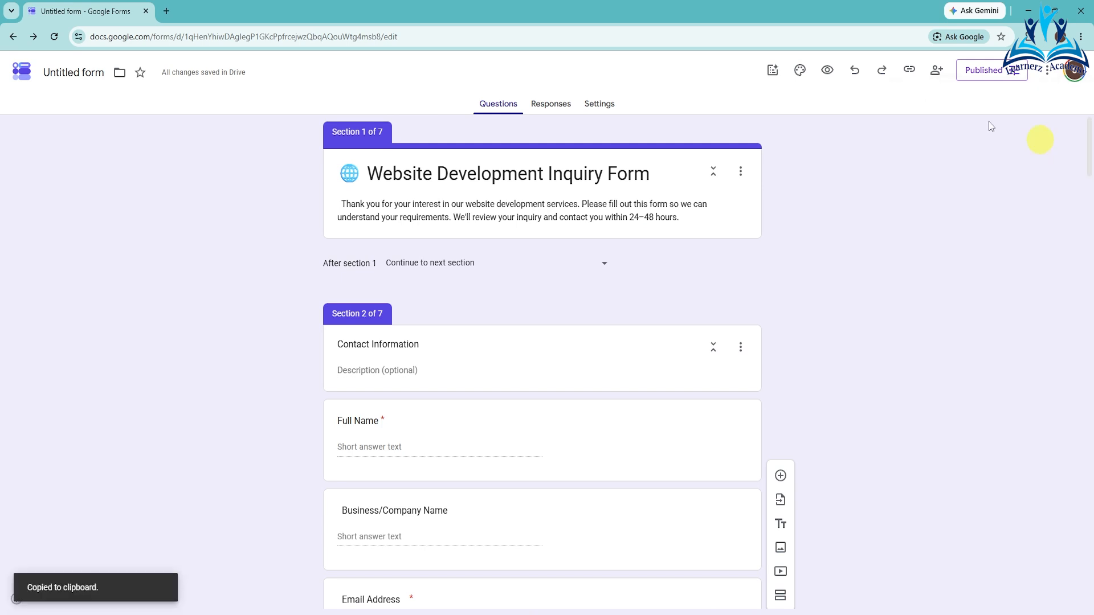
Open the copied responder link in a new browser tab.
click(165, 12)
right_click(200, 36)
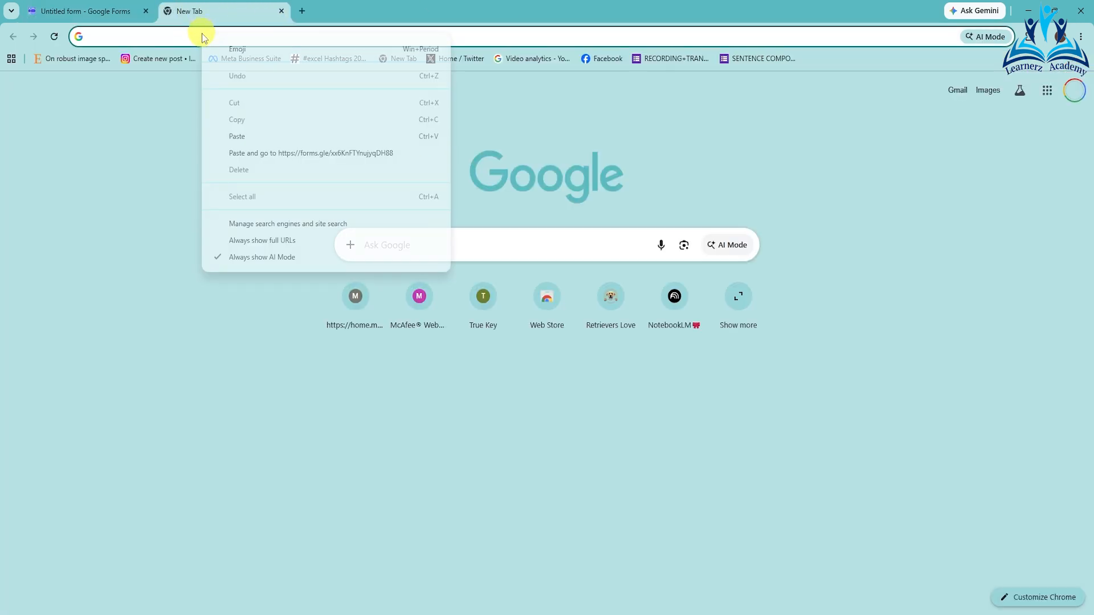
click(290, 154)
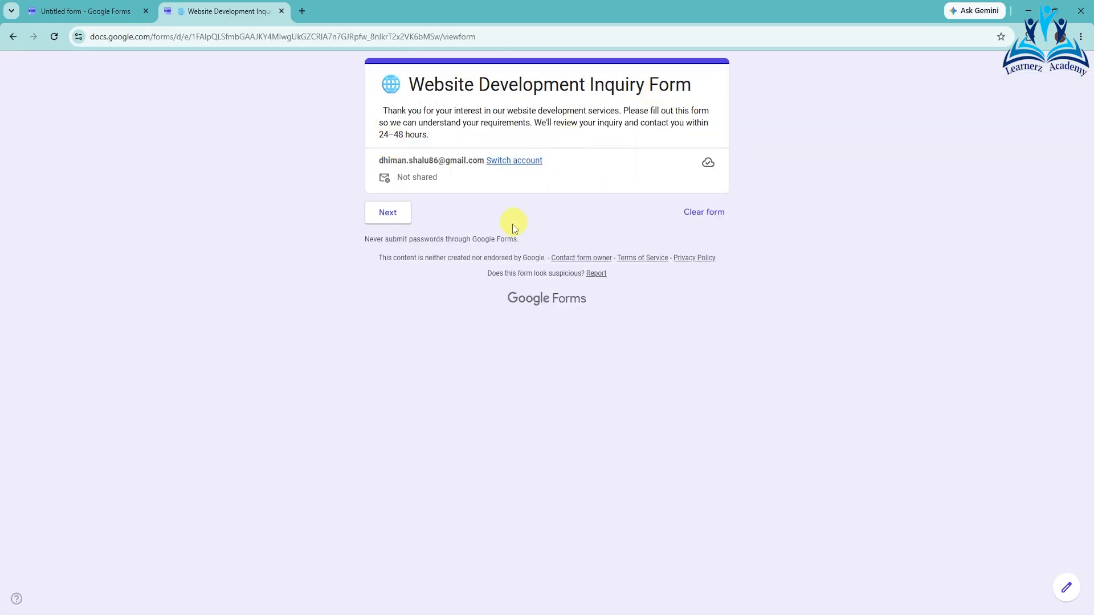
Begin the inquiry response and enter the placeholder letter "a" for the full name, business/company name and email address.
click(390, 216)
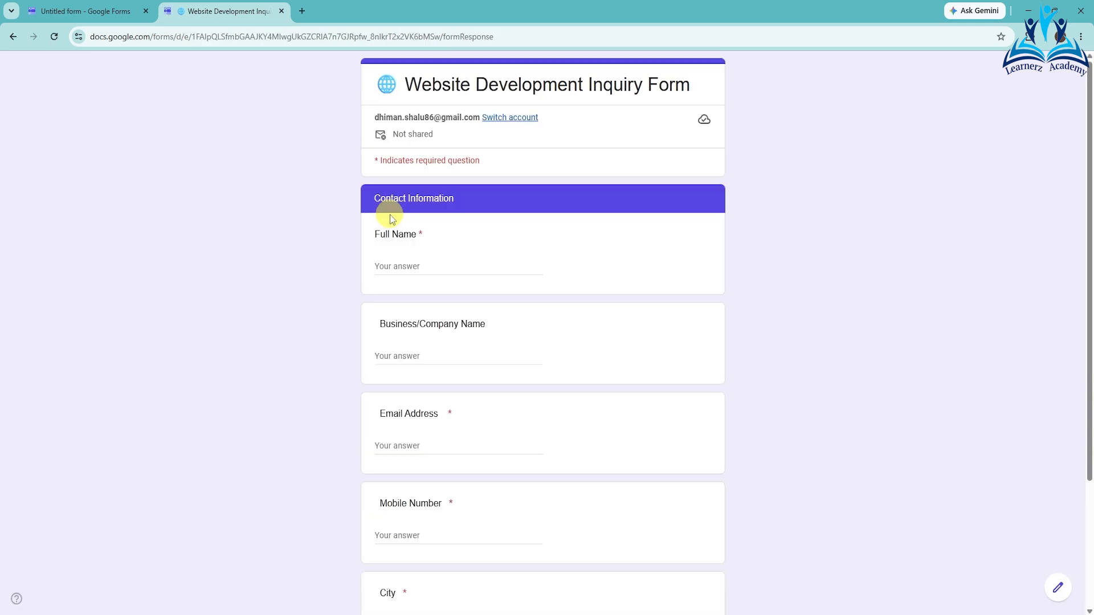
click(419, 267)
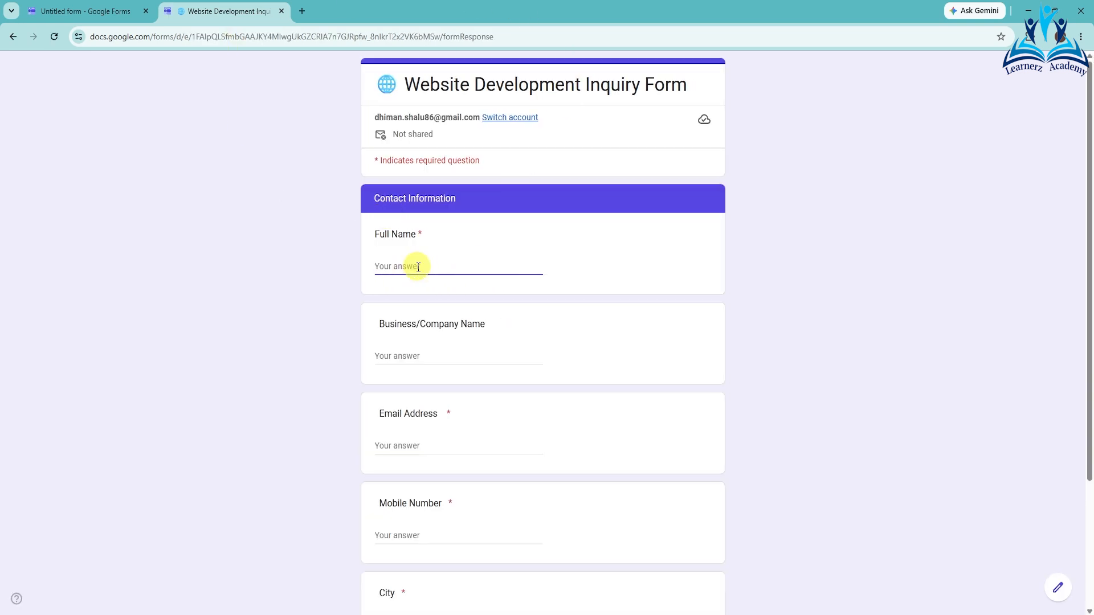
text(a)
click(416, 356)
text(a)
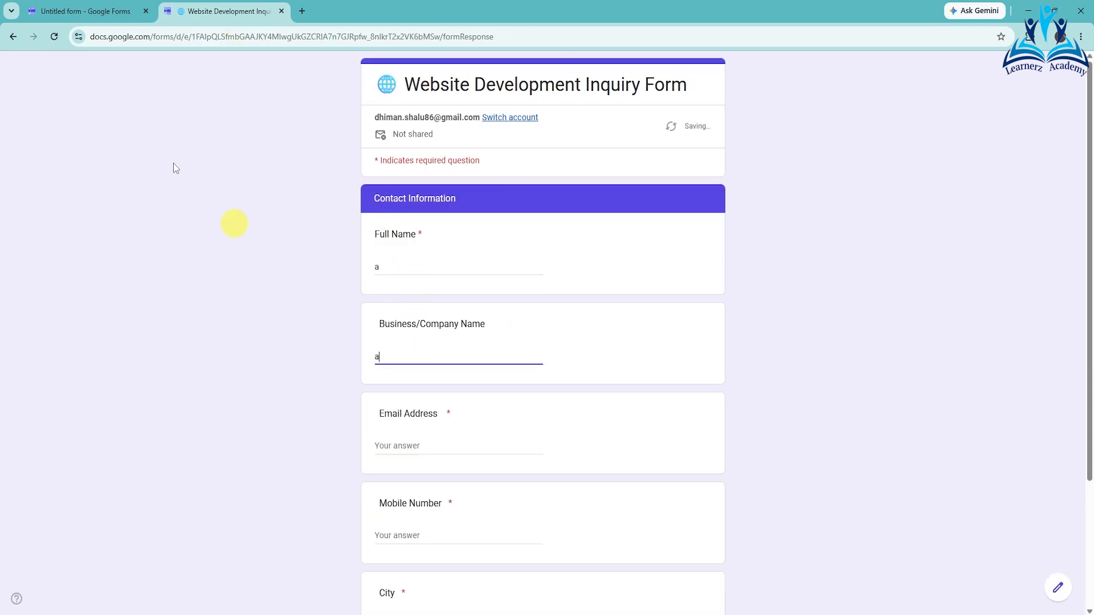
click(397, 447)
text(a)
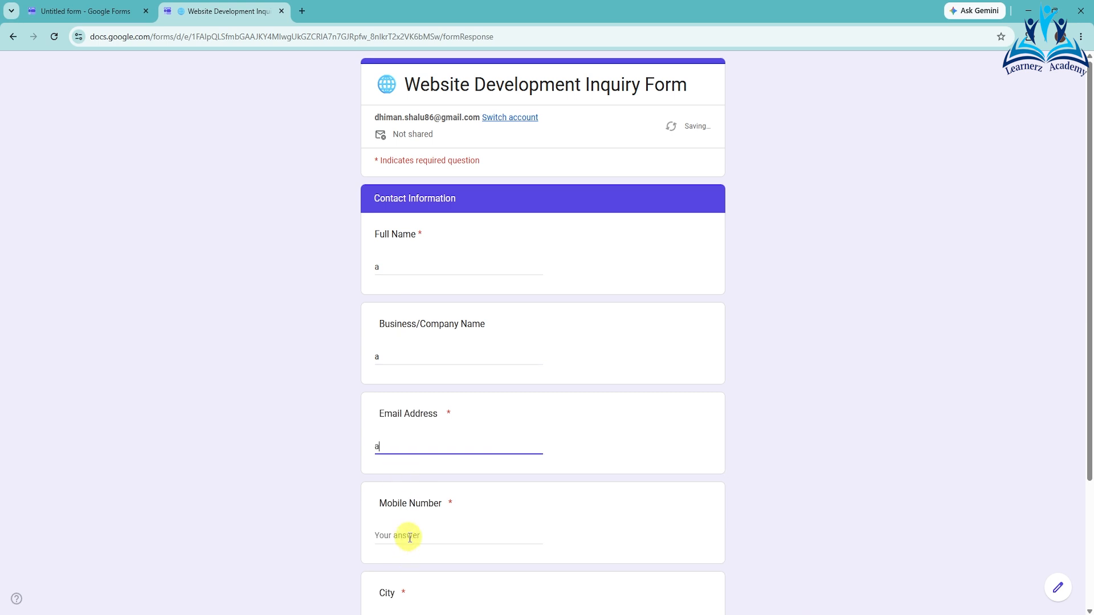
Enter a placeholder mobile number, set the city to "d", and continue to the Project Information section.
click(410, 537)
text(33)
scroll(413, 544, down, 1)
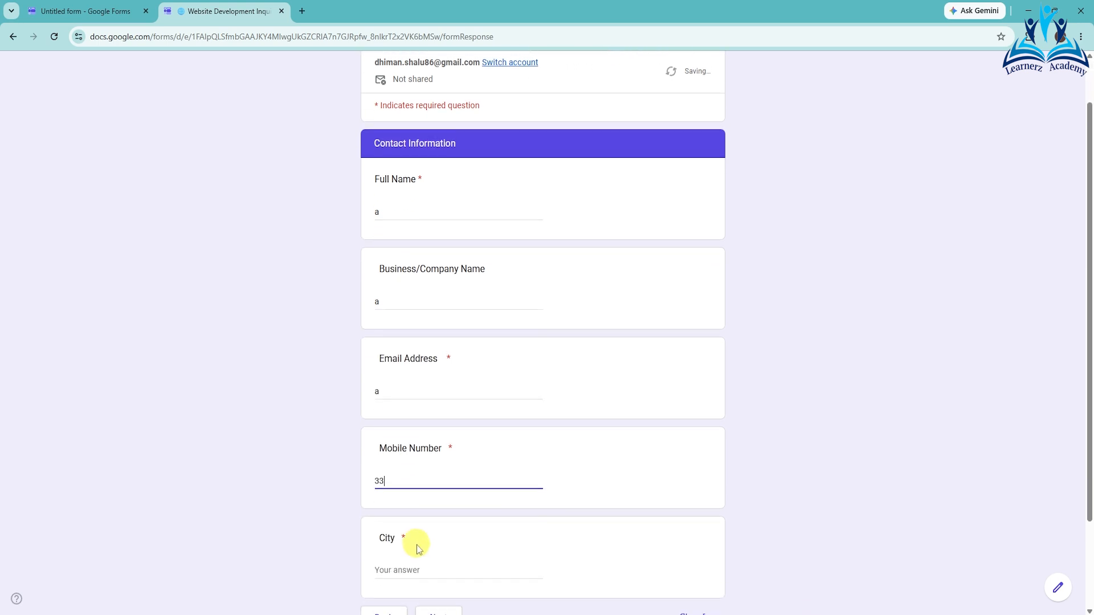
click(401, 567)
text(d)
scroll(484, 531, down, 2)
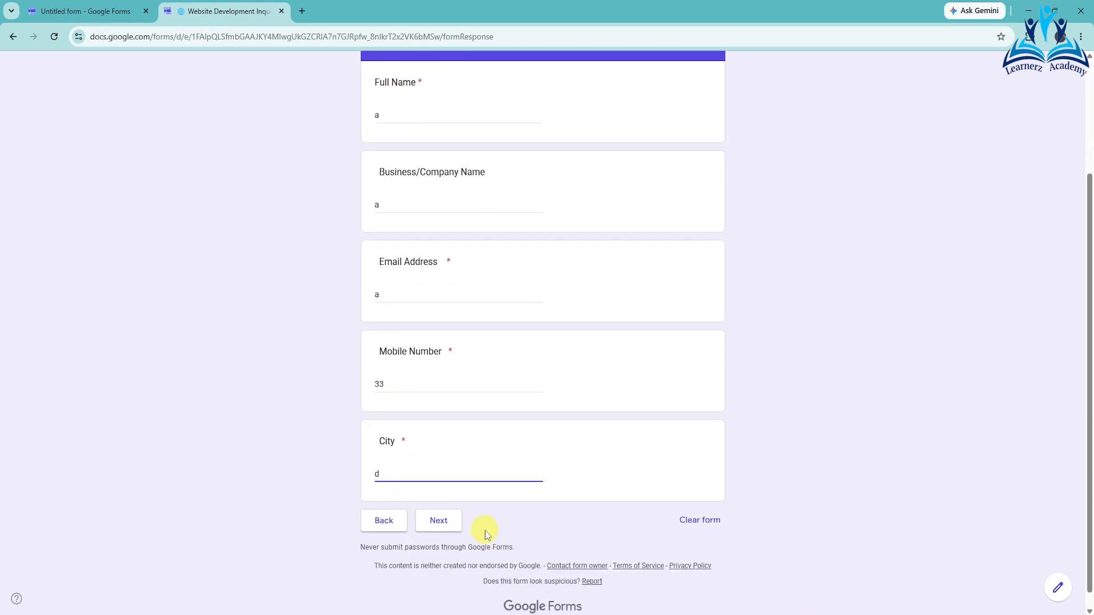
click(440, 506)
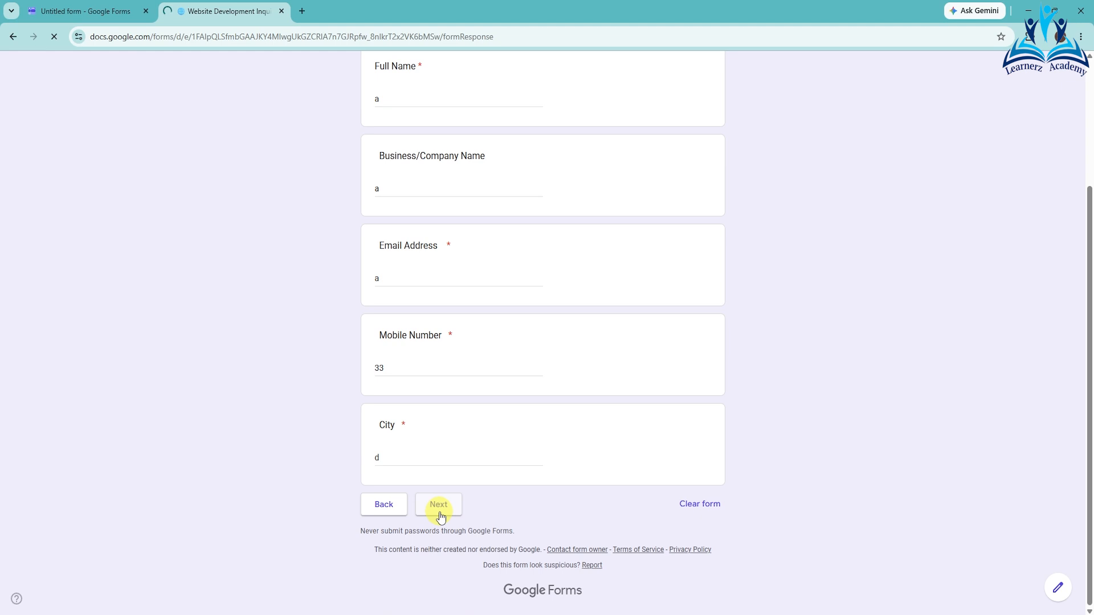
Answer Project Information with News Website, No existing website and "ss" as the purpose, and continue to the Features Required section.
click(444, 281)
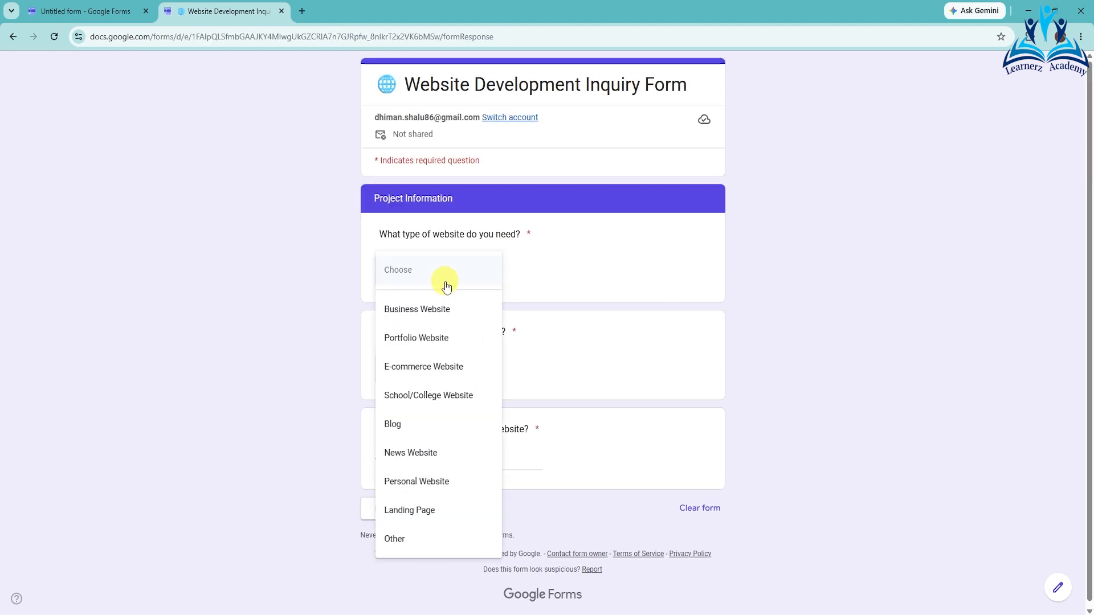
click(416, 461)
click(415, 373)
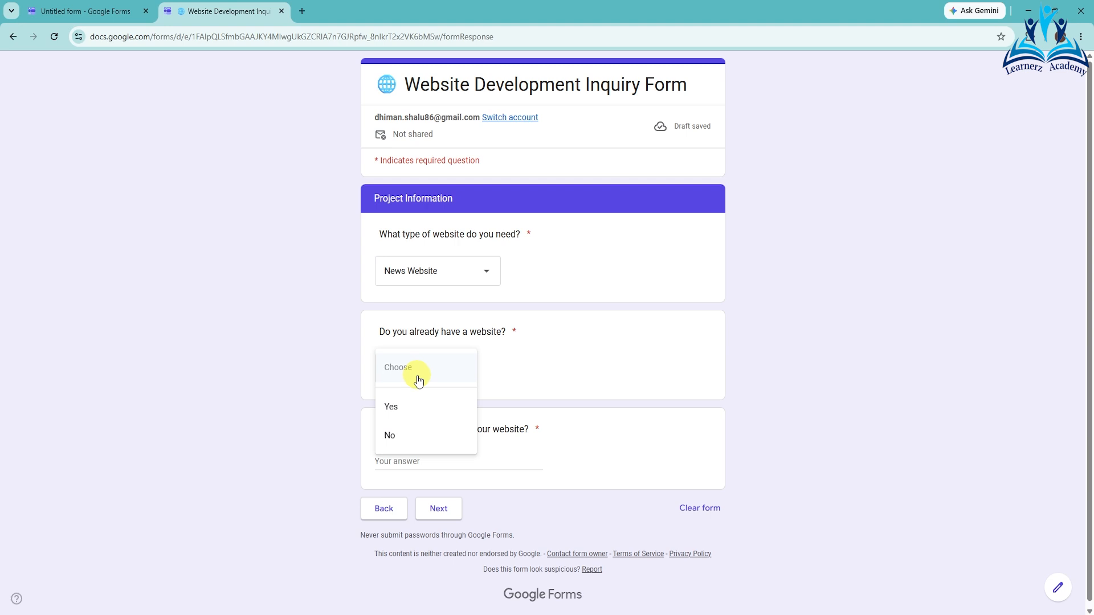
click(406, 436)
click(416, 462)
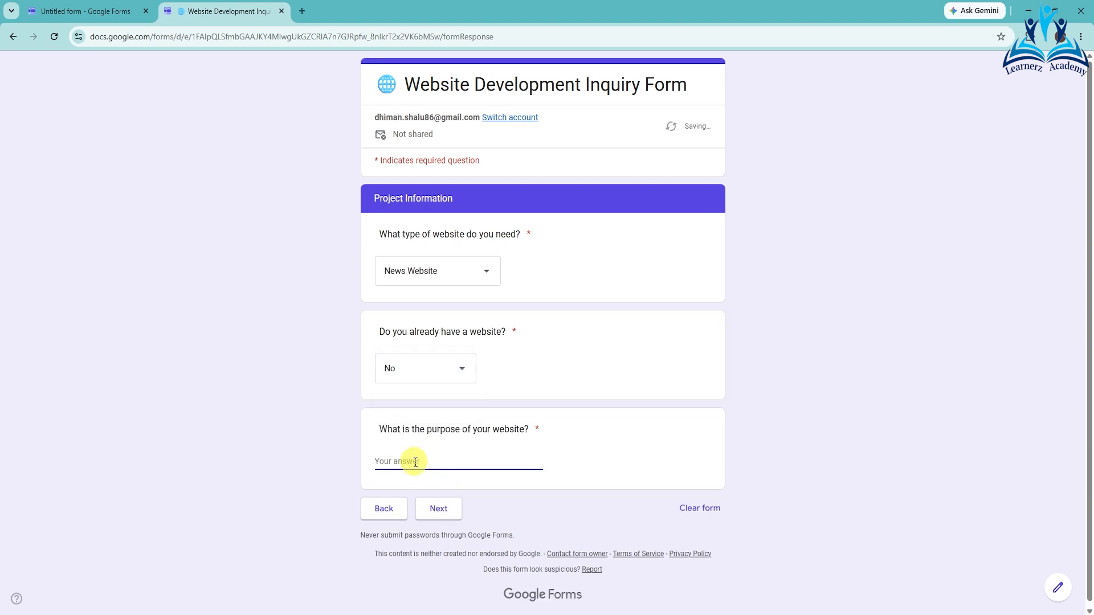
text(ss)
click(448, 515)
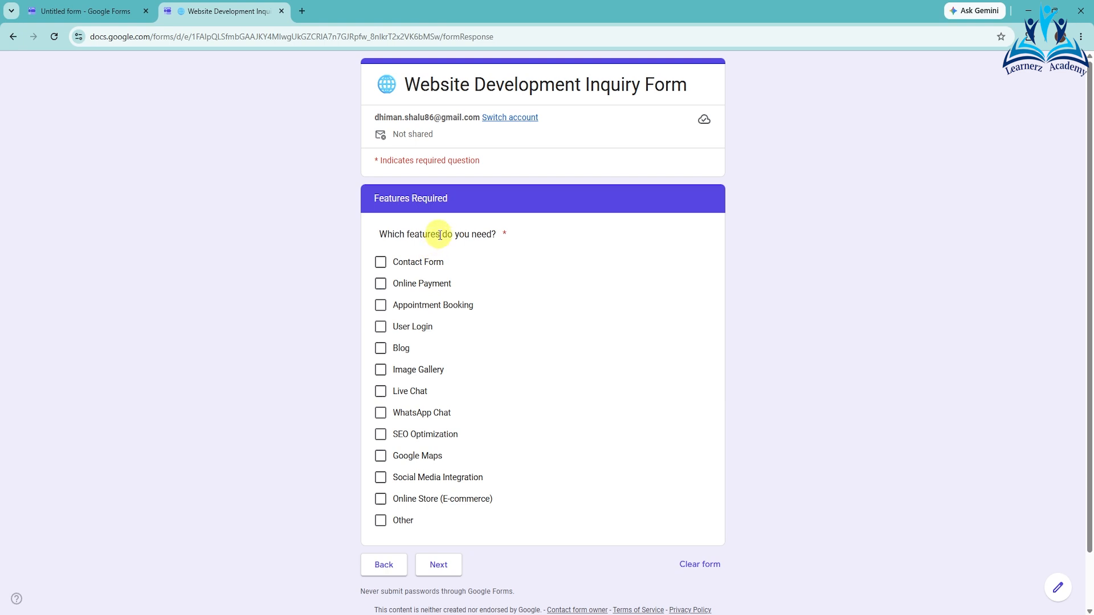
Select User Login, Live Chat, Google Maps and Online Store (E-commerce) as needed features, and continue to Budget & Timeline.
click(383, 327)
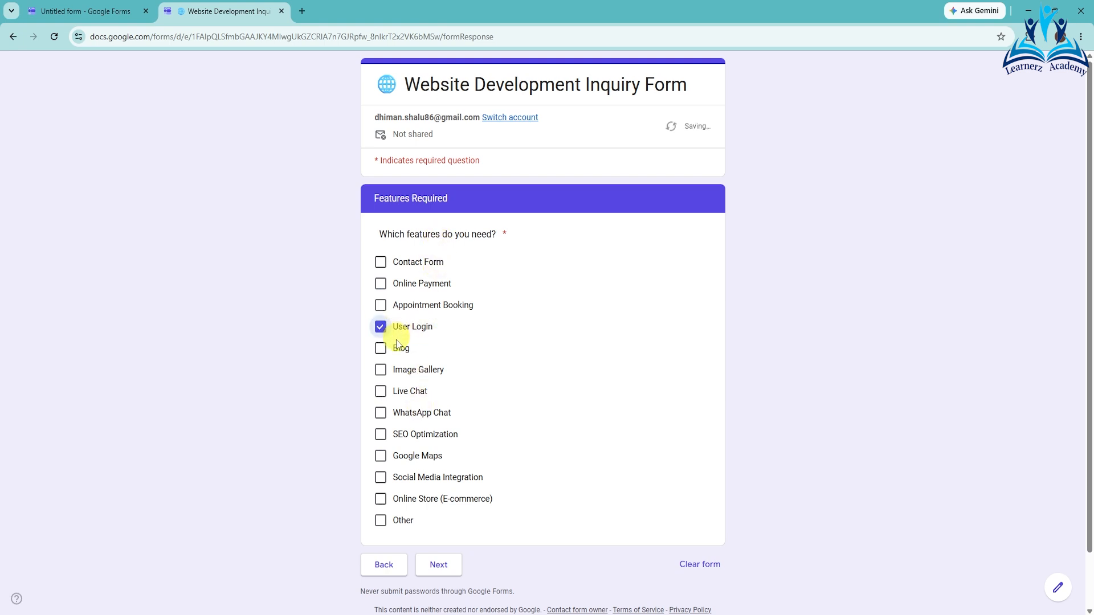
click(384, 395)
click(381, 457)
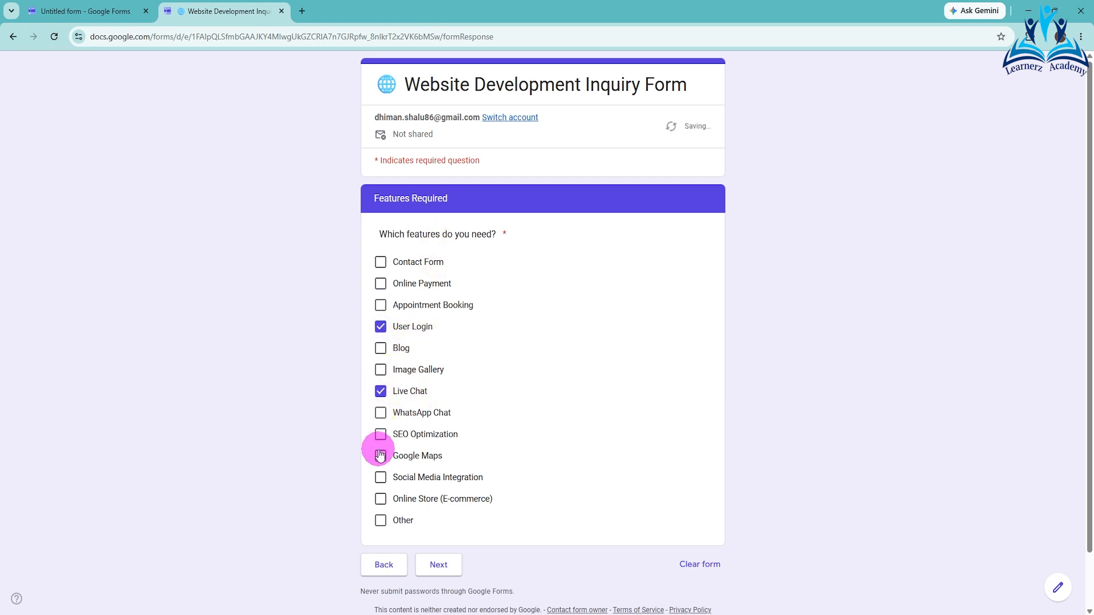
click(381, 500)
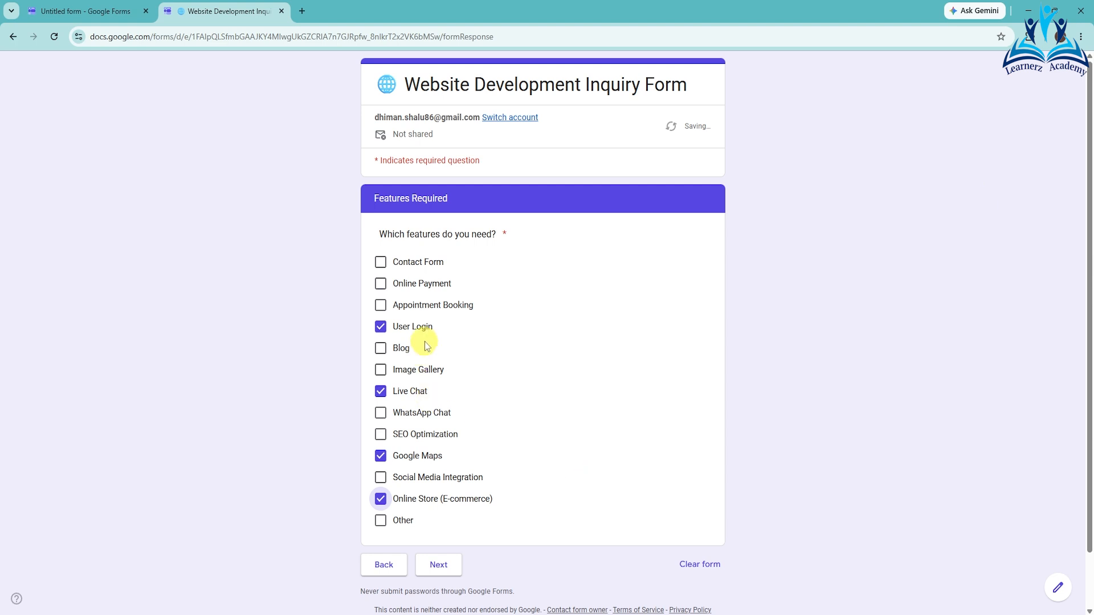
click(450, 570)
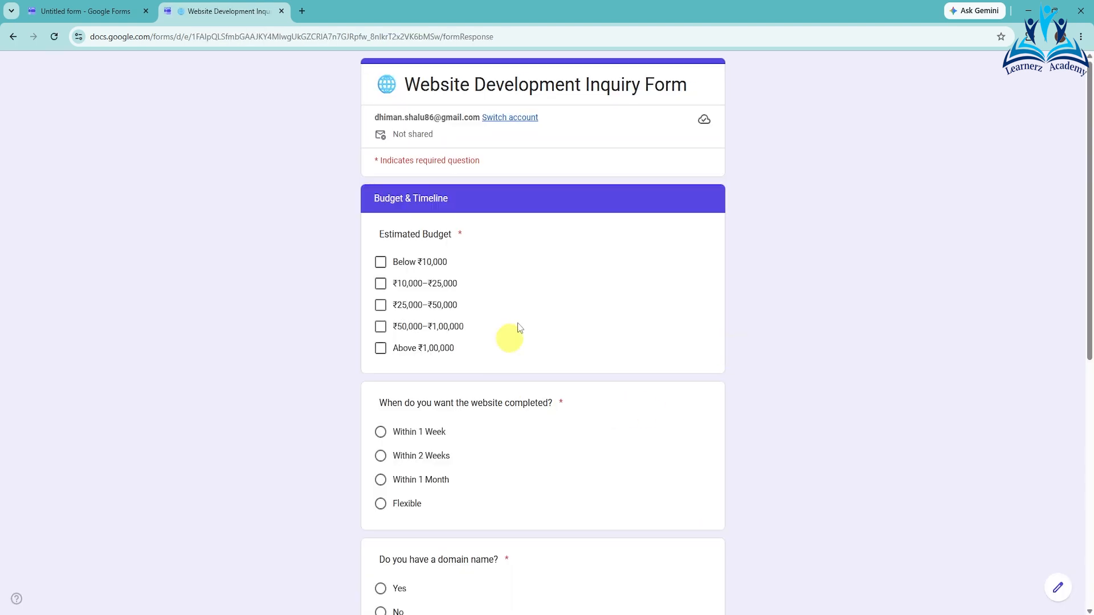
Answer ₹10,000–₹25,000 for the budget, Within 2 Weeks for completion, No for the domain name and Need Help for web hosting.
click(380, 283)
click(399, 456)
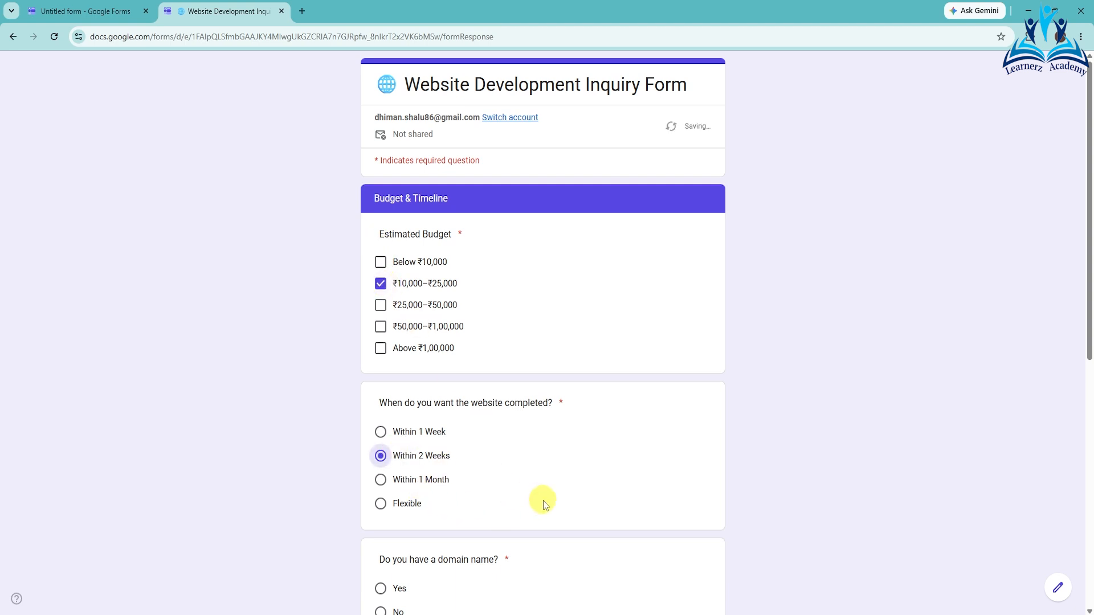
scroll(543, 501, down, 1)
scroll(543, 500, down, 2)
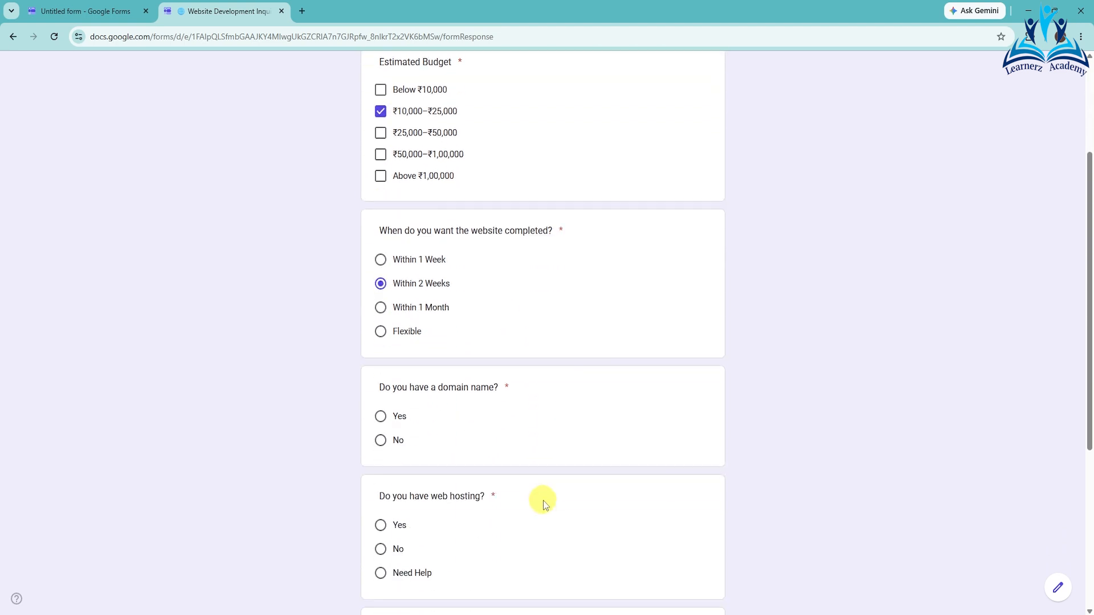
click(380, 432)
scroll(408, 545, down, 2)
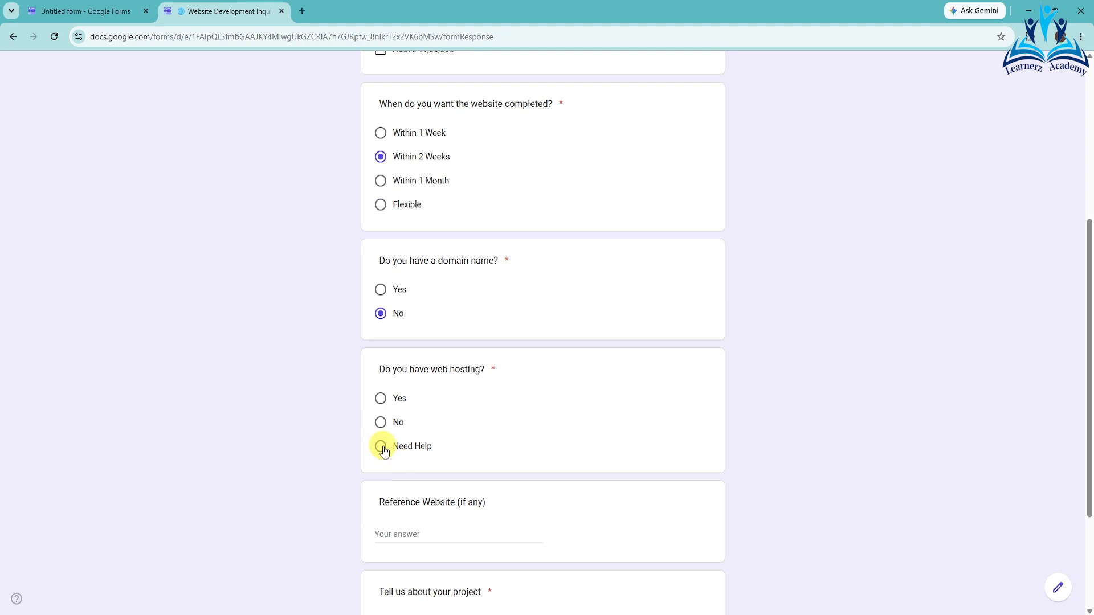
click(381, 447)
Enter "s" as the project description and continue to the Contact Details section.
scroll(420, 537, down, 3)
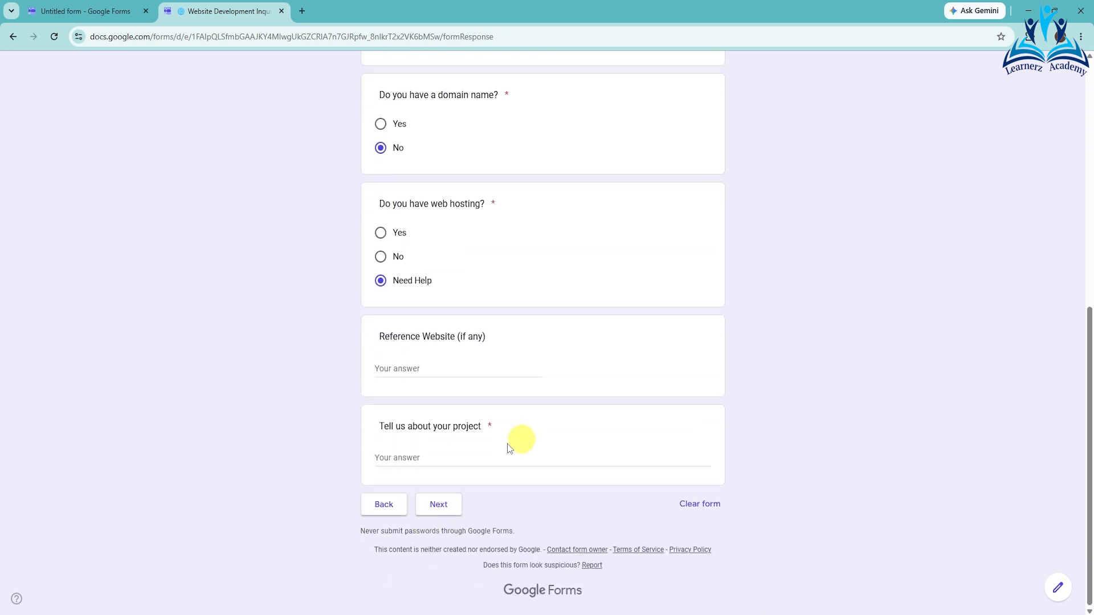
click(413, 457)
text(s)
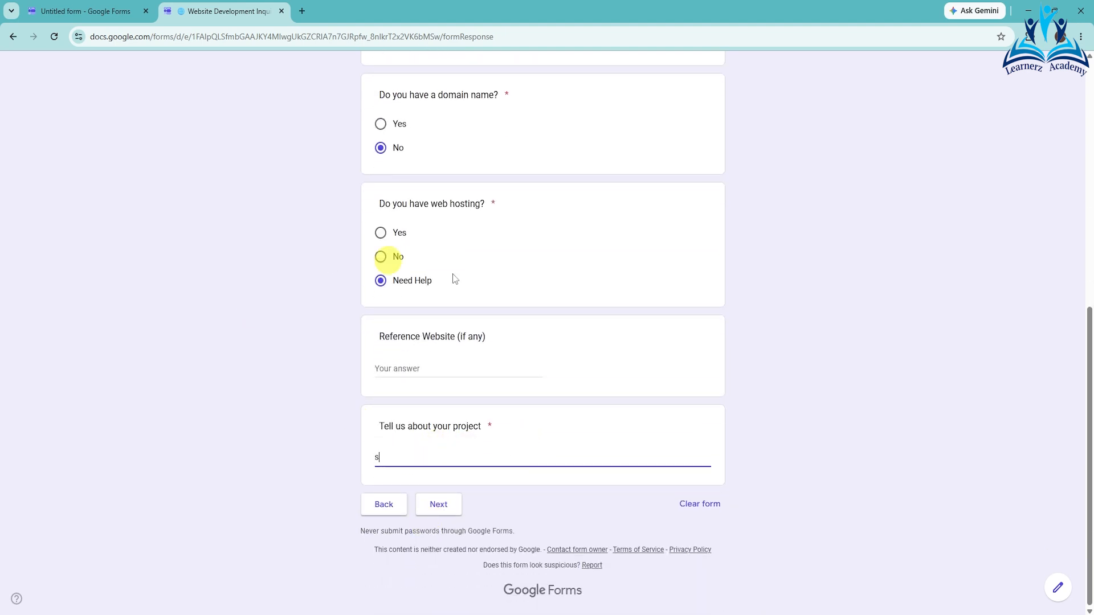
click(439, 505)
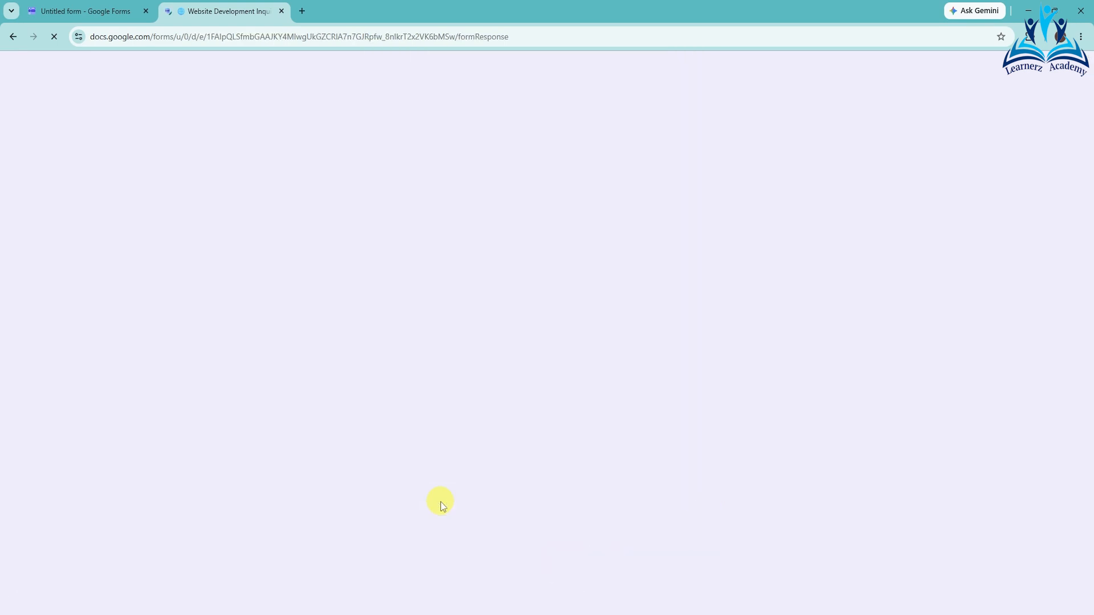
Choose WhatsApp as the preferred contact method and Afternoon as the best time, and continue to Self Declaration.
click(384, 288)
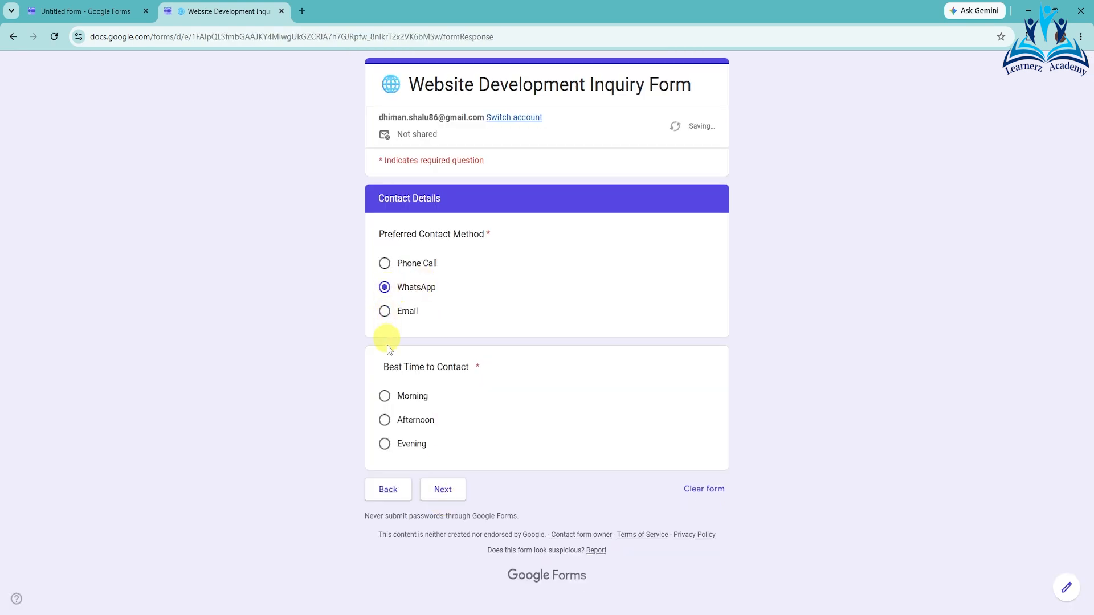
click(386, 420)
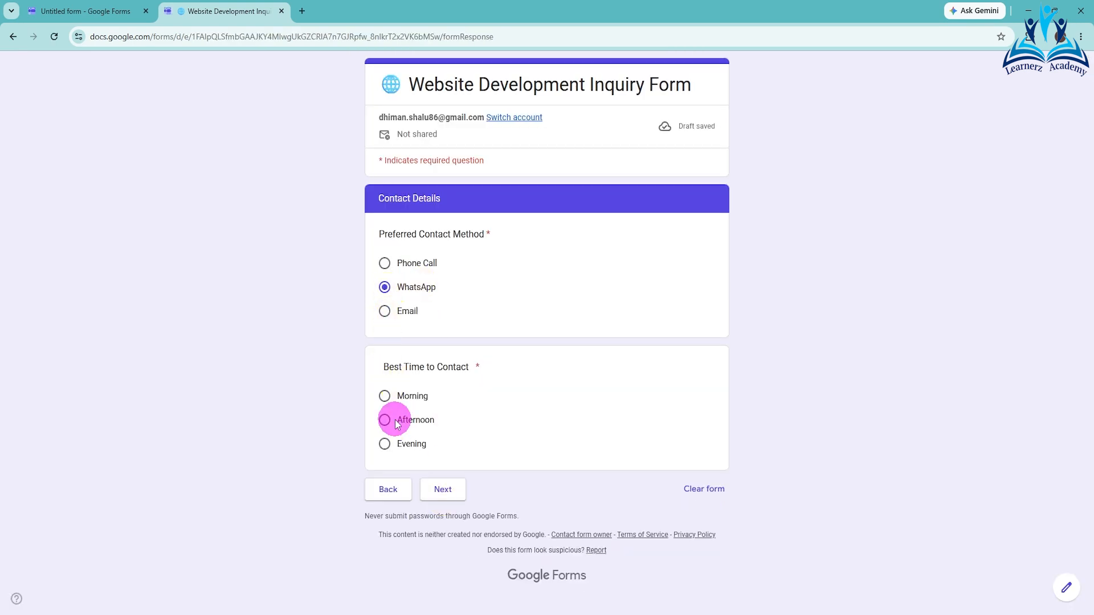
click(444, 492)
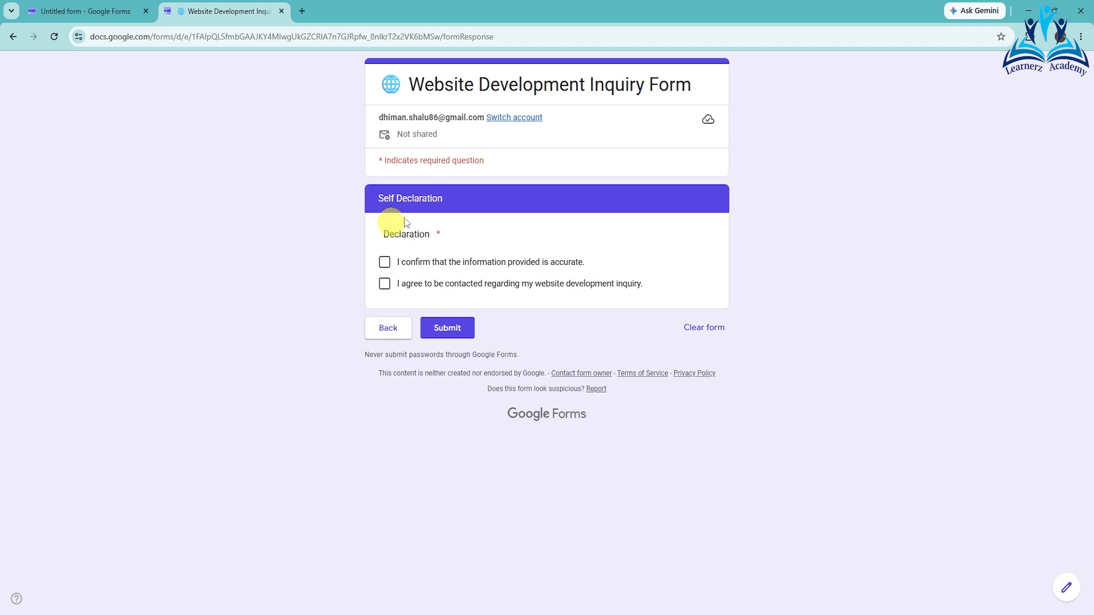
Accept both Declaration statements, on accurate information and on being contacted, and submit the form response.
click(384, 262)
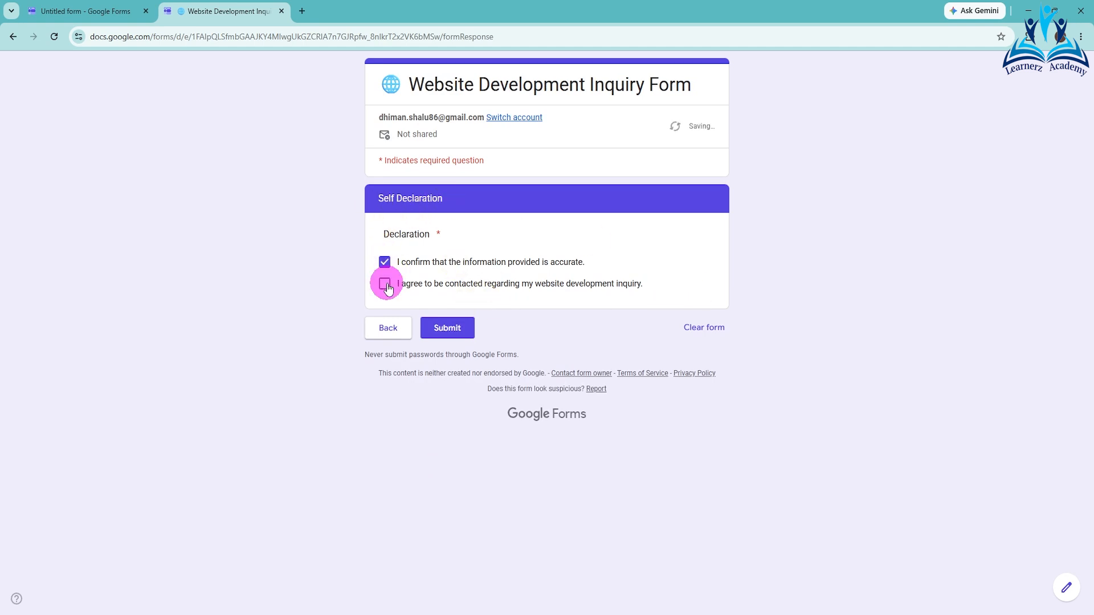
click(385, 285)
click(454, 331)
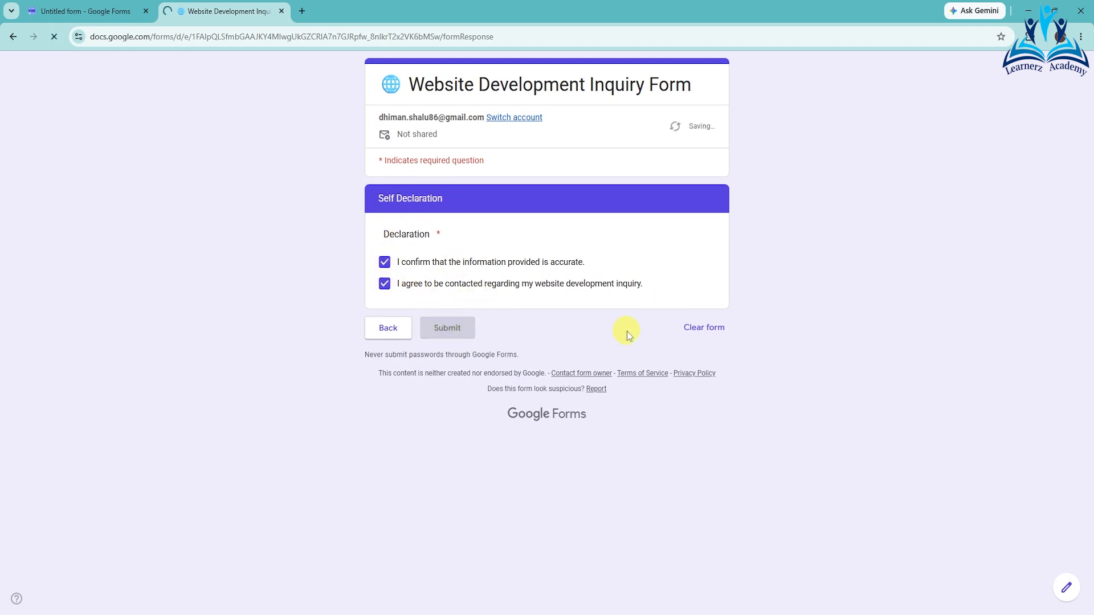